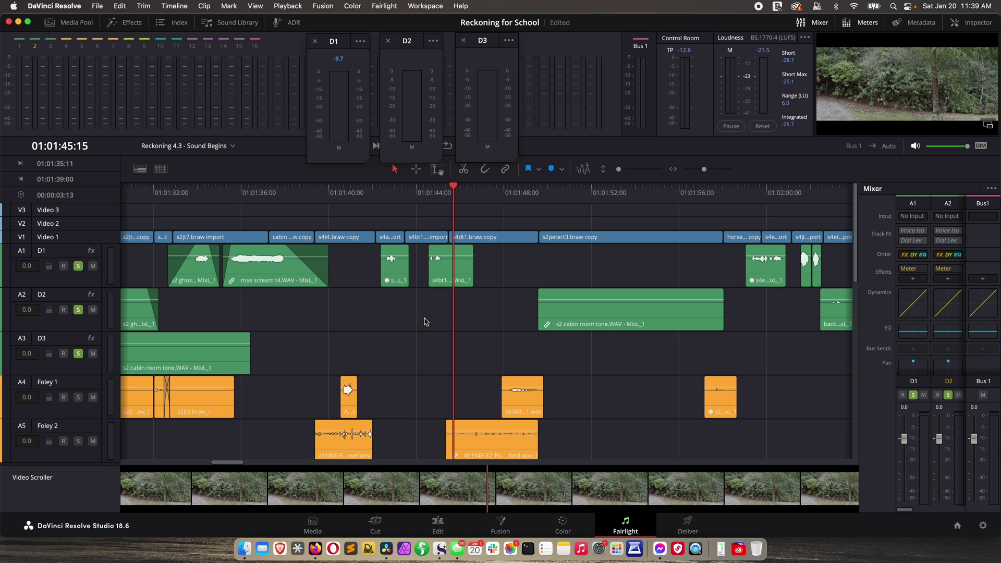
# Step: Apply the VST effect Neutron 4 Equalizer to the s12at1 clip on track D1 and resize its effect window
pyautogui.moveTo(454, 196); pyautogui.dragTo(393, 195)
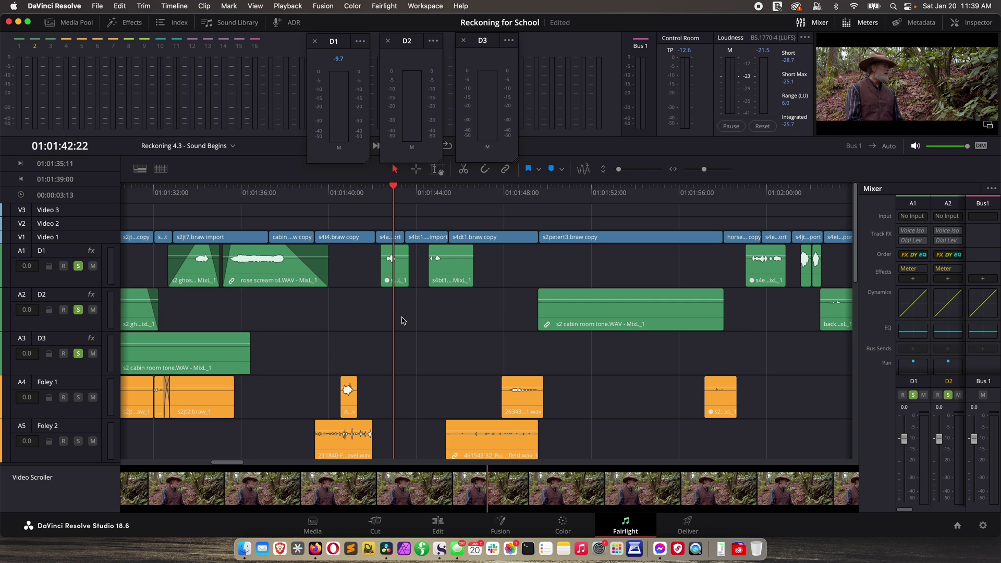
pyautogui.click(125, 22)
pyautogui.click(36, 108)
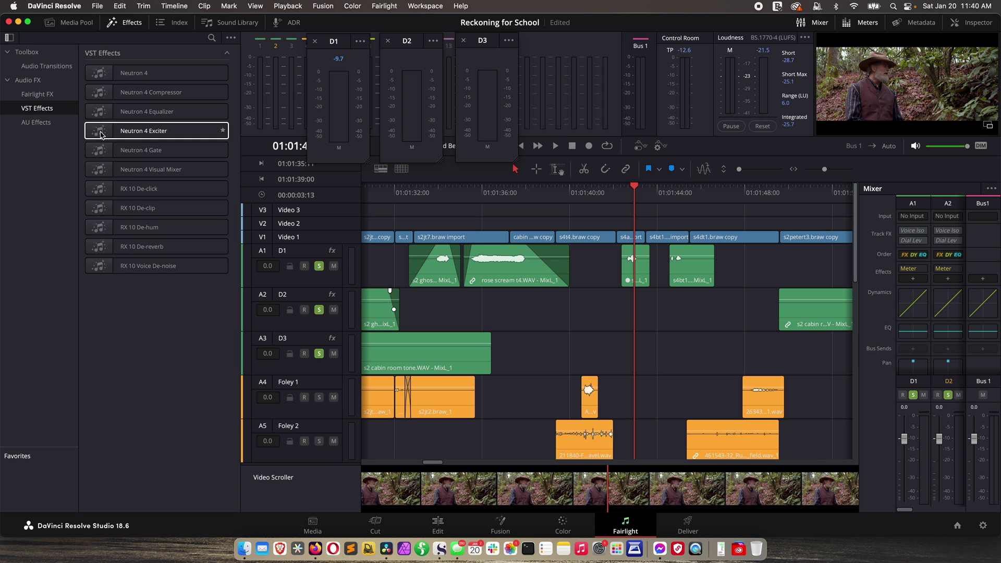
pyautogui.moveTo(100, 111); pyautogui.dragTo(495, 272)
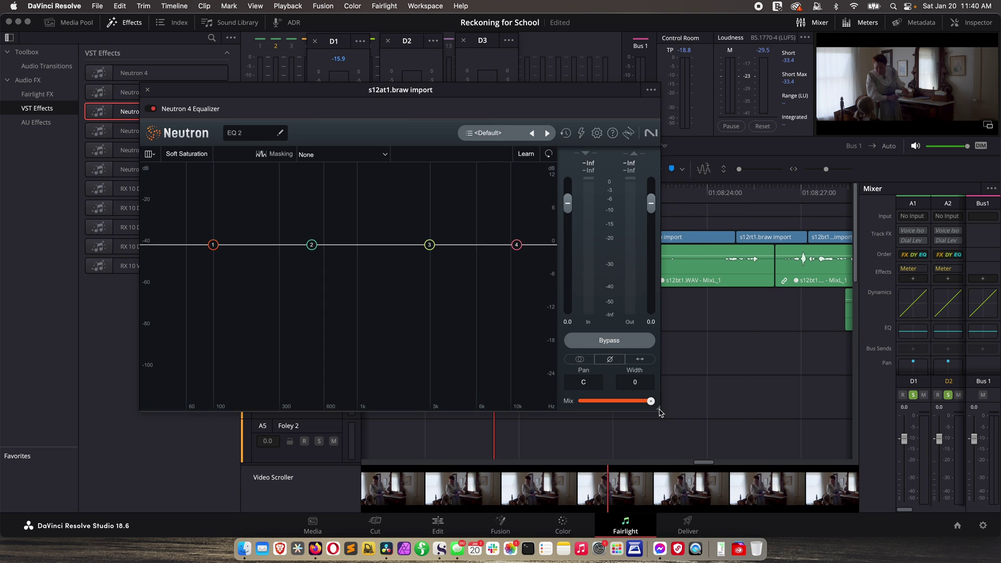
pyautogui.moveTo(659, 412); pyautogui.dragTo(854, 468)
pyautogui.moveTo(487, 95); pyautogui.dragTo(487, 90)
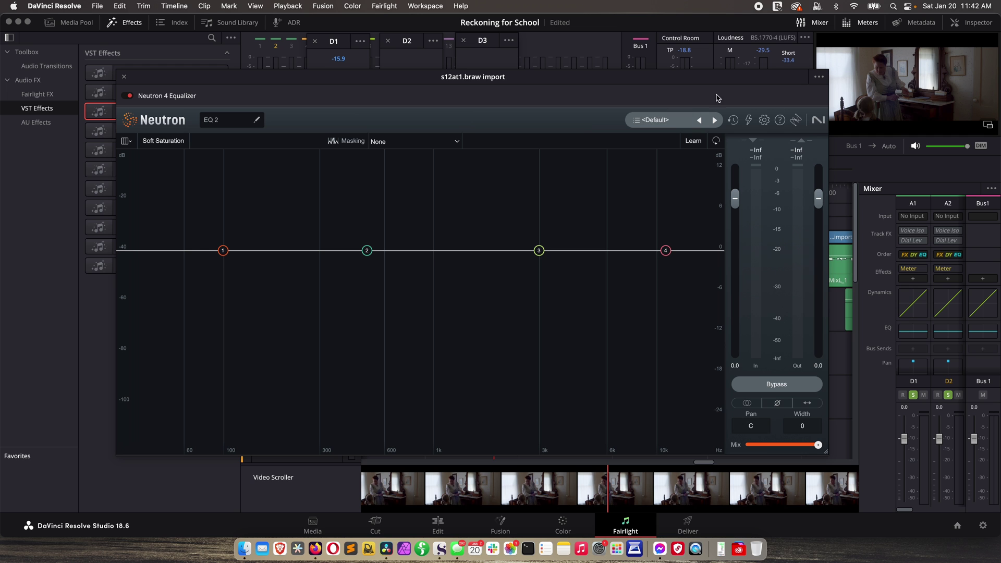
pyautogui.moveTo(825, 453); pyautogui.dragTo(667, 444)
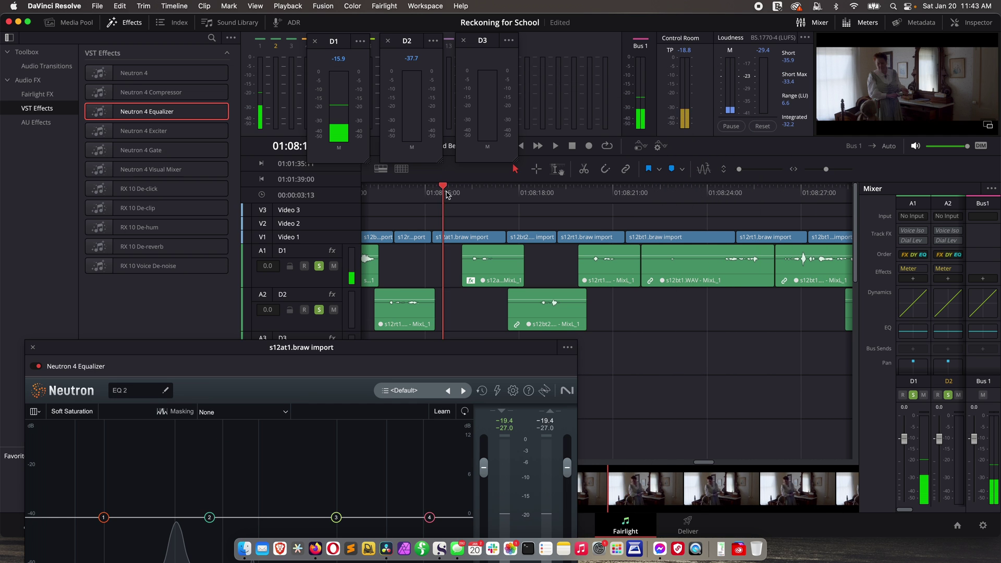
# Step: Select the range 01:08:16:08 to 01:08:17:09 over the s12at1 clip on D1 and play it to view its spectrum in the Neutron equalizer
pyautogui.moveTo(548, 78); pyautogui.dragTo(457, 349)
pyautogui.click(460, 192)
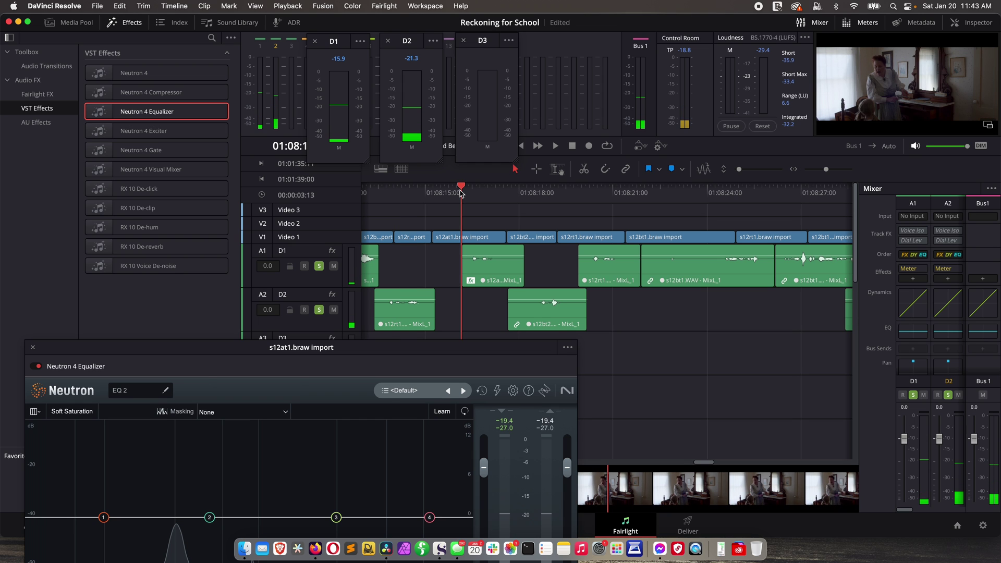
pyautogui.click(466, 192)
pyautogui.click(536, 169)
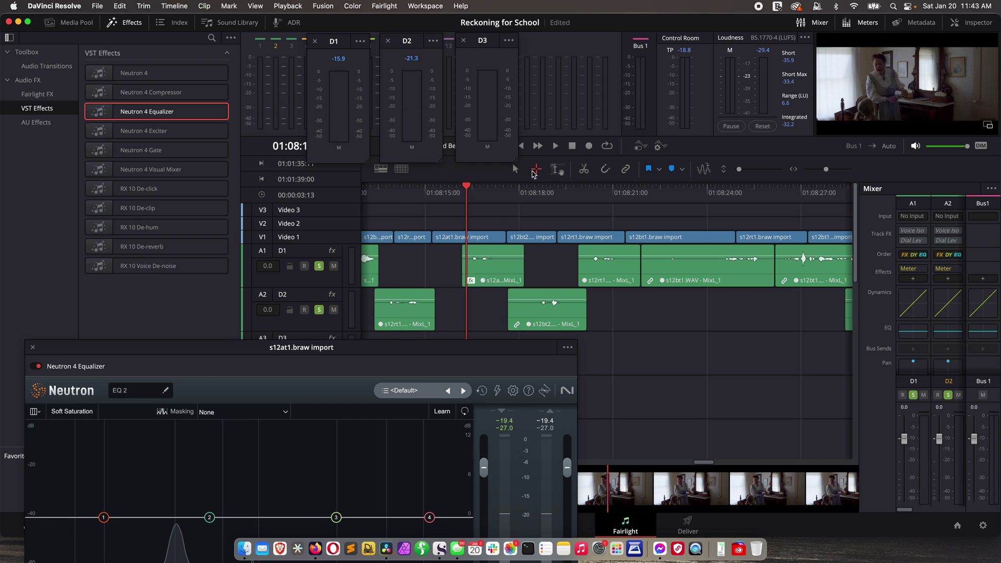
pyautogui.moveTo(471, 223); pyautogui.dragTo(501, 280)
pyautogui.moveTo(358, 347); pyautogui.dragTo(451, 84)
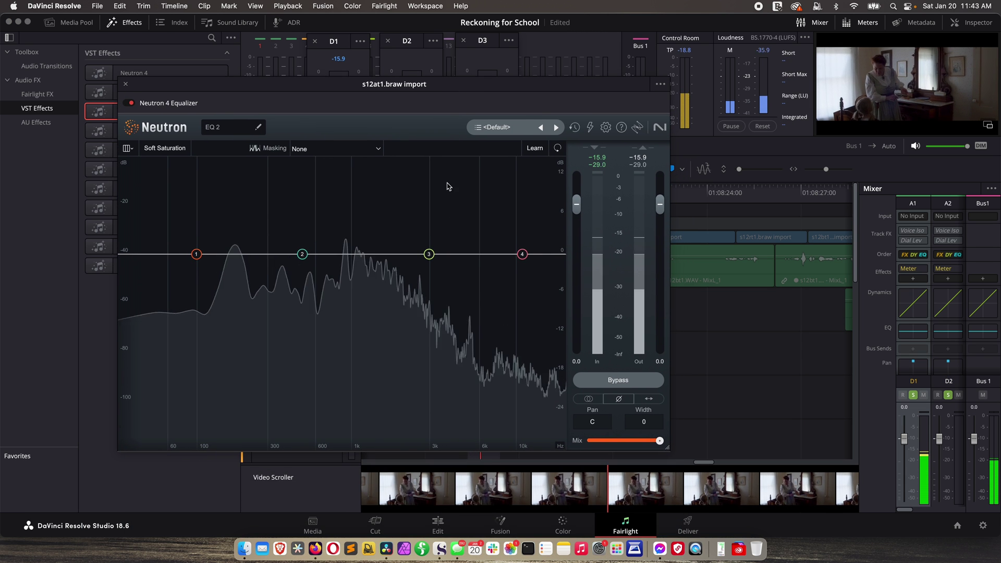
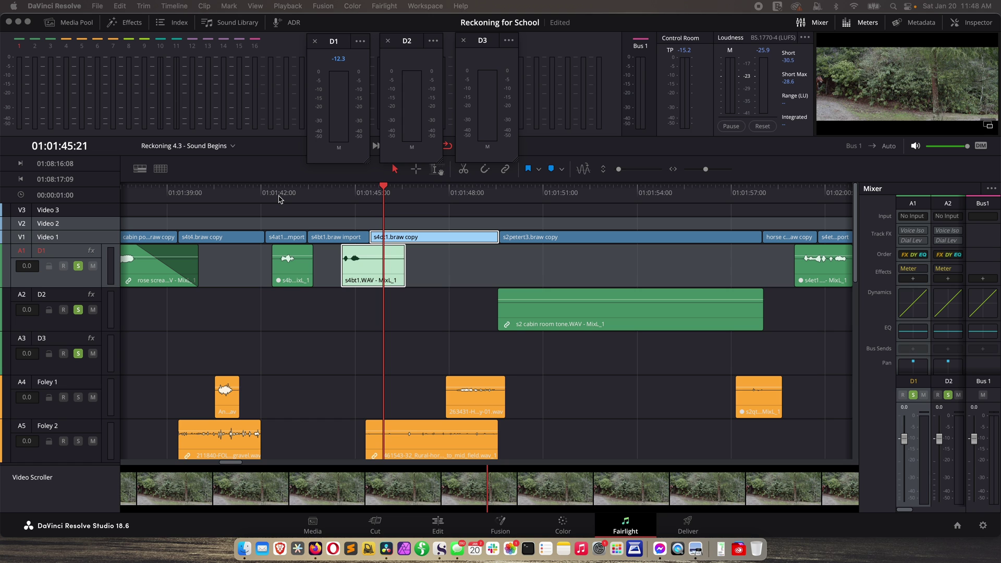
# Step: Apply the Fairlight FX Dialogue Processor to the D1 dialogue clip near 01:01:42 and close its settings window
pyautogui.click(126, 22)
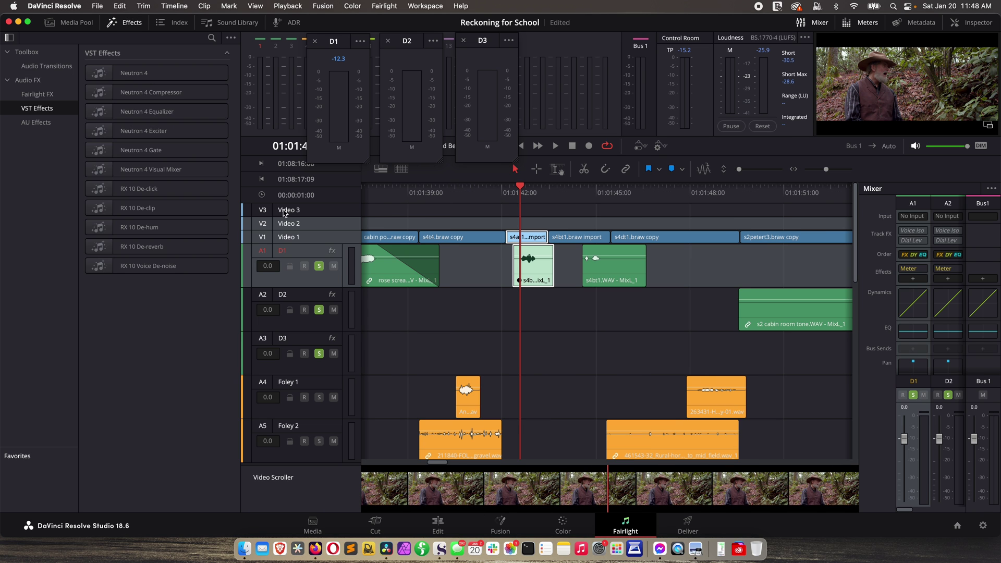
pyautogui.click(30, 96)
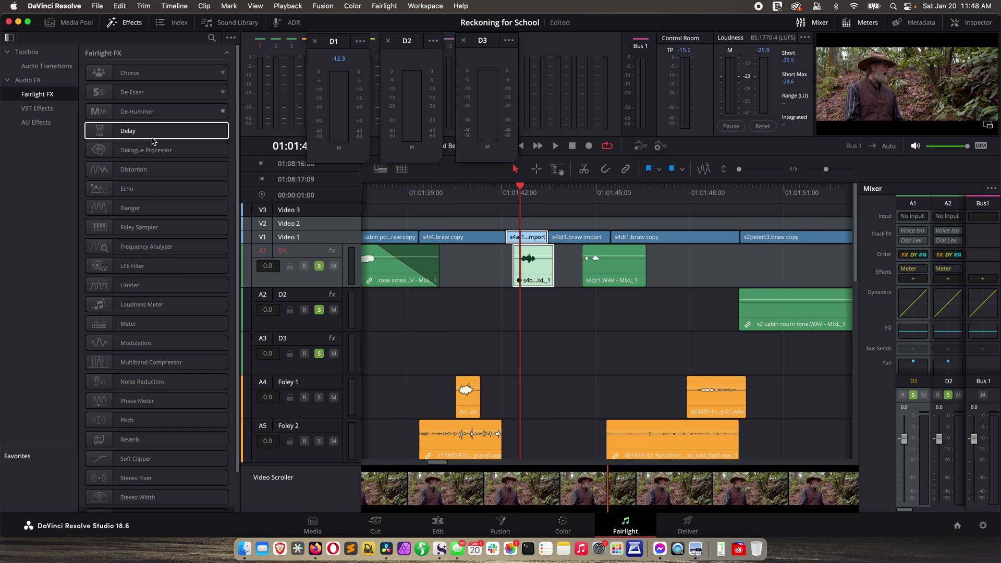
pyautogui.click(97, 154)
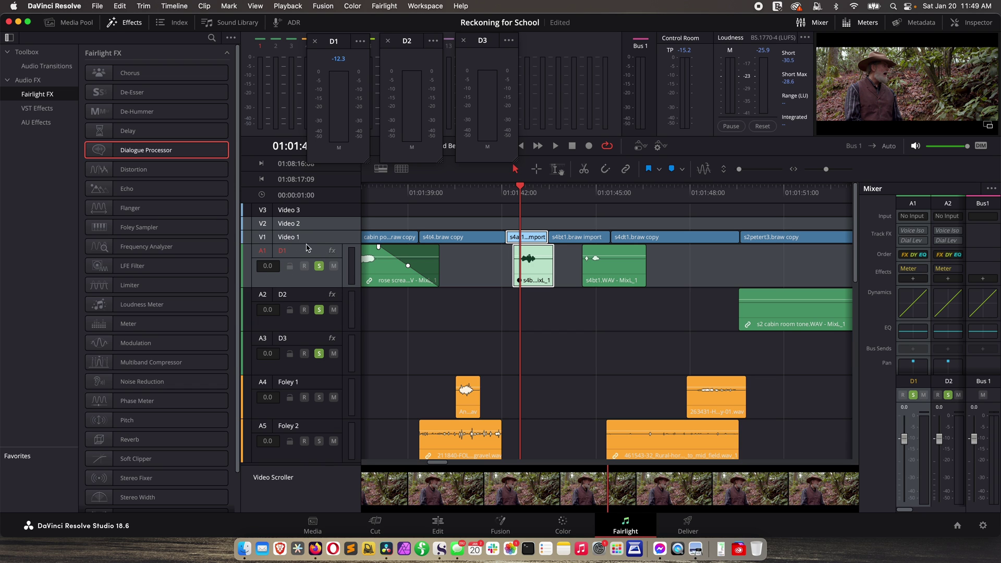
pyautogui.moveTo(140, 153); pyautogui.dragTo(538, 267)
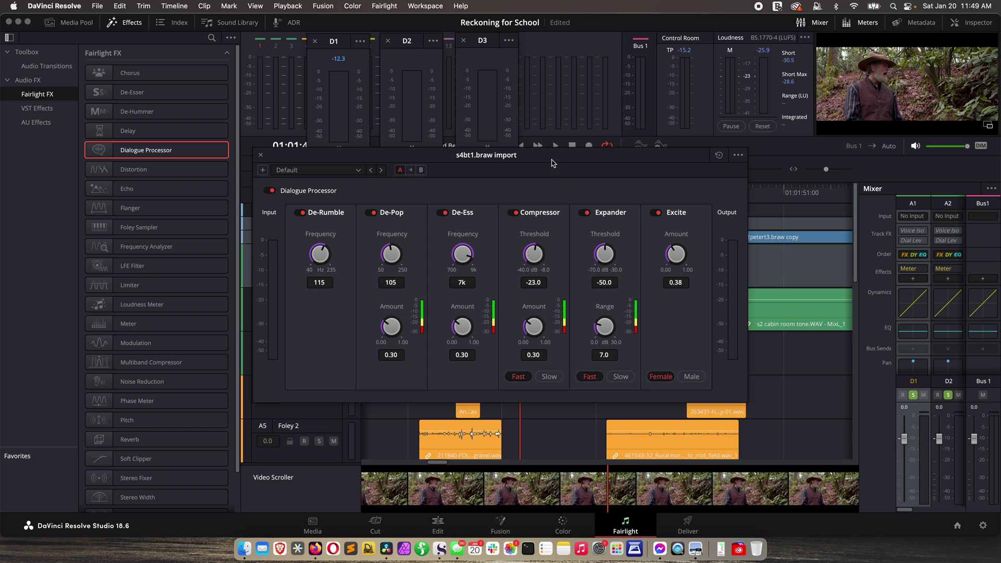
pyautogui.moveTo(551, 161); pyautogui.dragTo(511, 121)
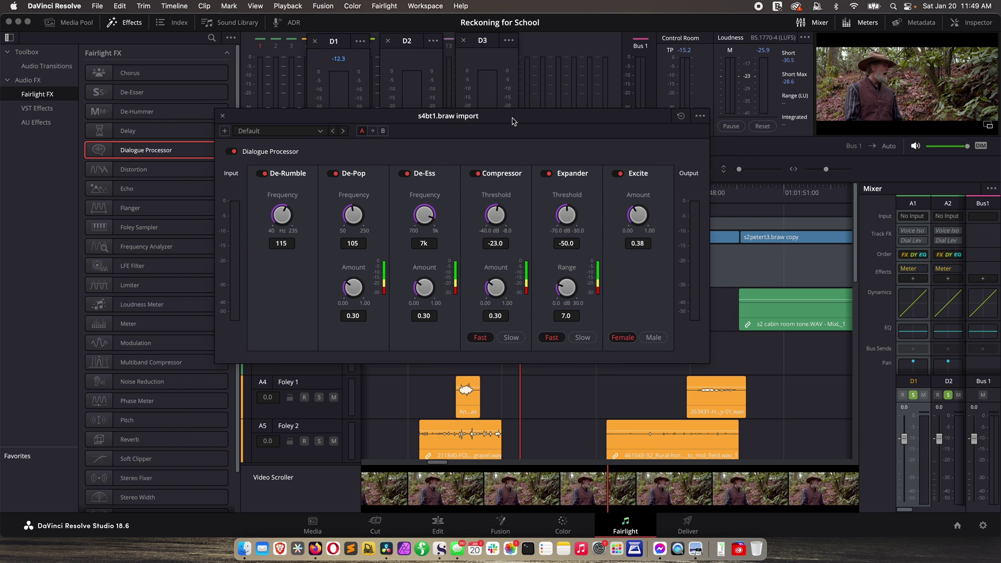
pyautogui.click(223, 116)
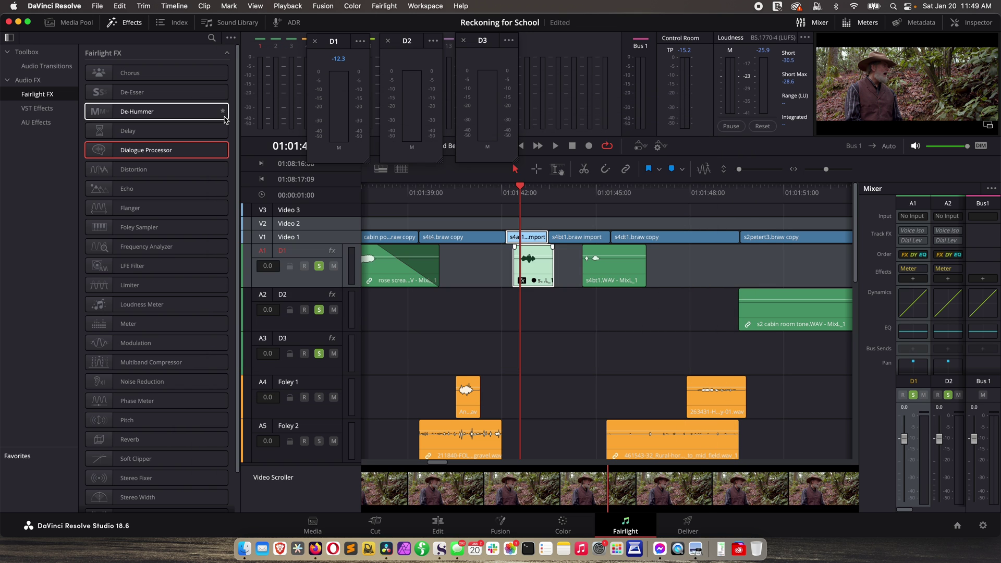
# Step: Select the processed dialogue clip and reopen its Dialogue Processor controls from the clip's audio effects in the Inspector
pyautogui.click(572, 318)
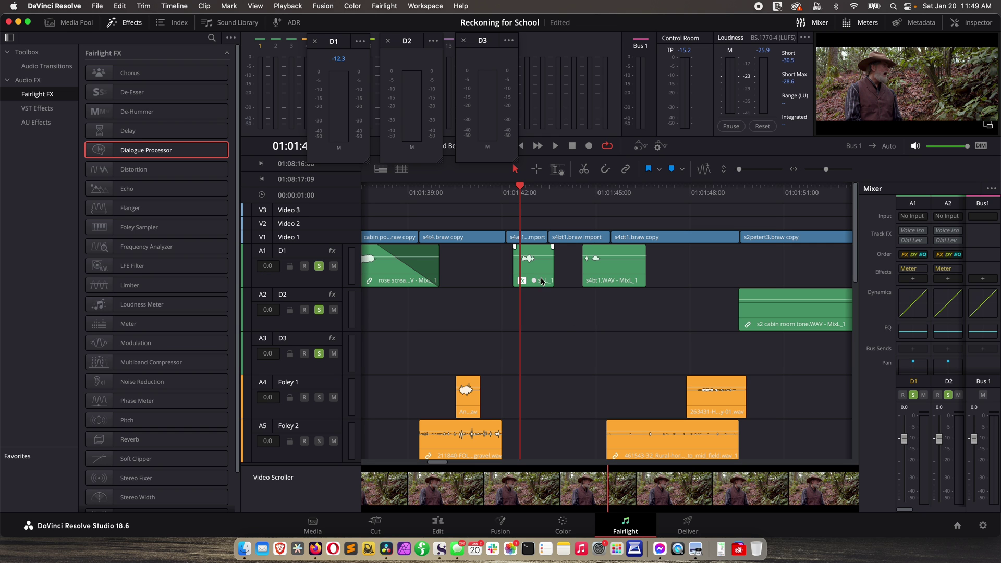
pyautogui.click(539, 276)
pyautogui.click(988, 23)
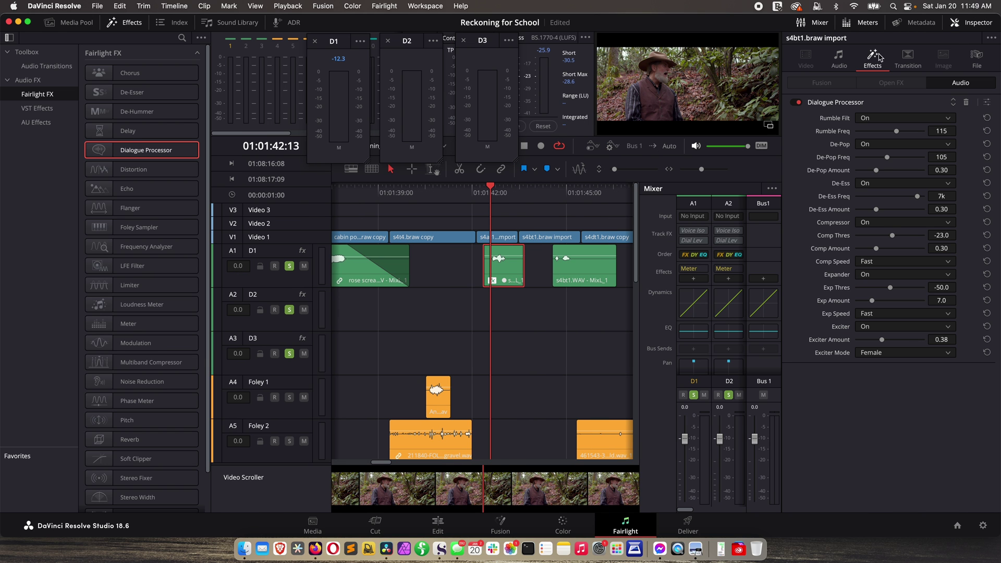
pyautogui.click(986, 103)
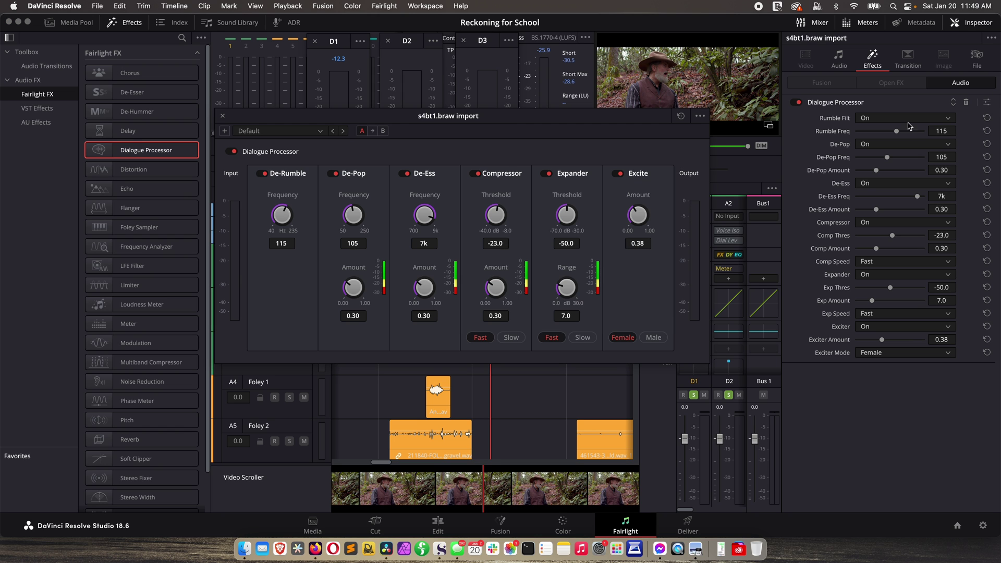
pyautogui.moveTo(509, 122); pyautogui.dragTo(453, 112)
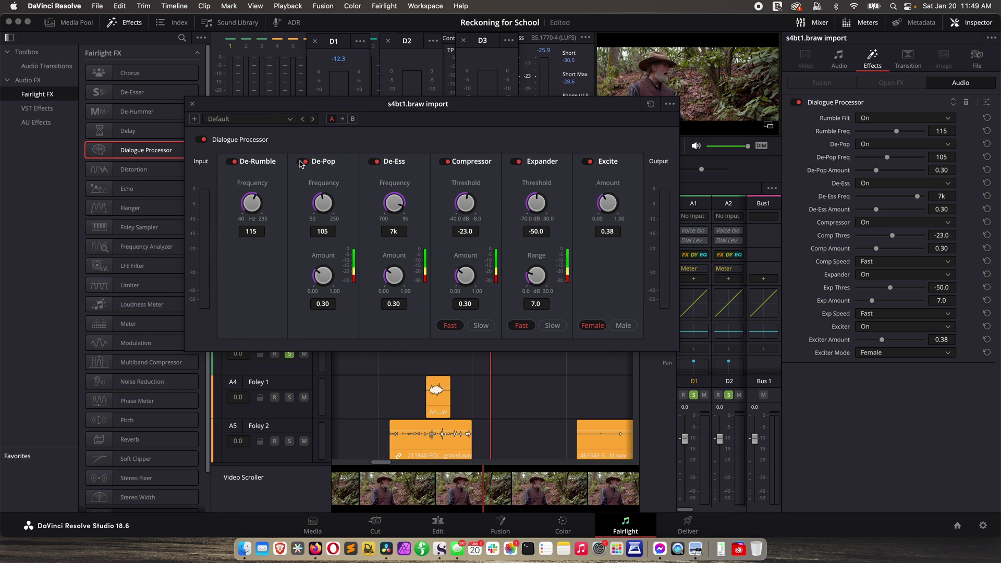
pyautogui.moveTo(500, 108); pyautogui.dragTo(479, 113)
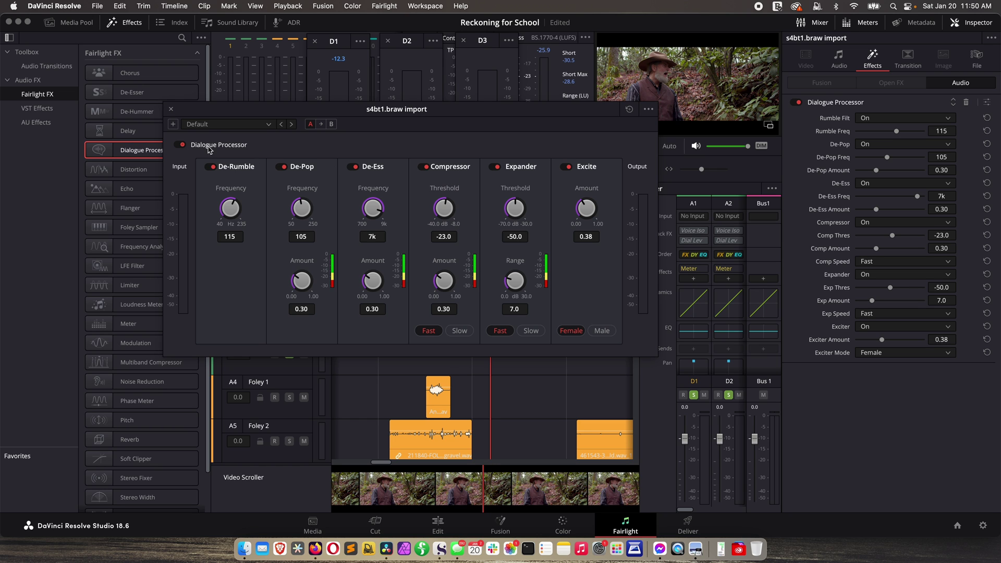
# Step: Load the Female VO preset in the Dialogue Processor
pyautogui.click(269, 126)
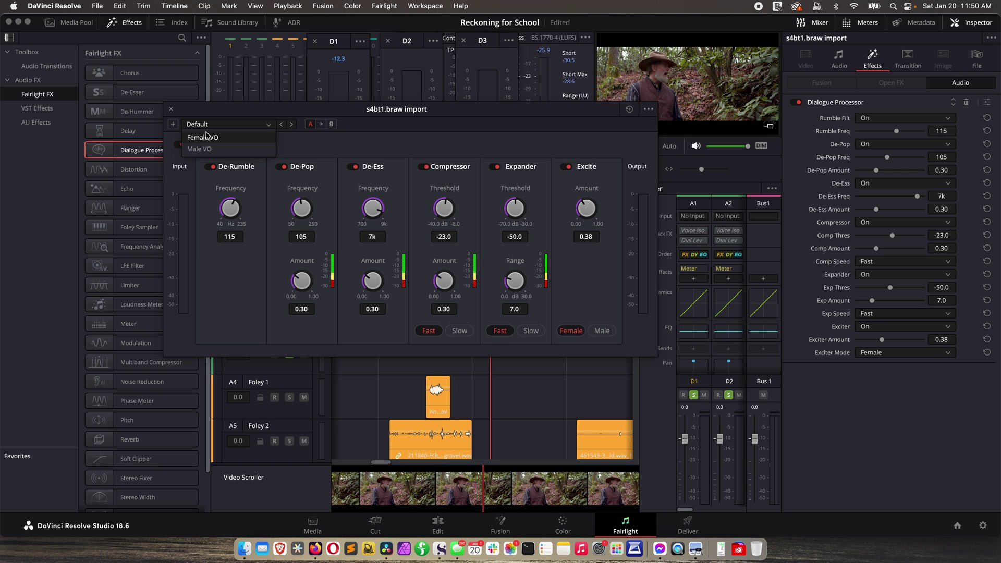
pyautogui.click(334, 154)
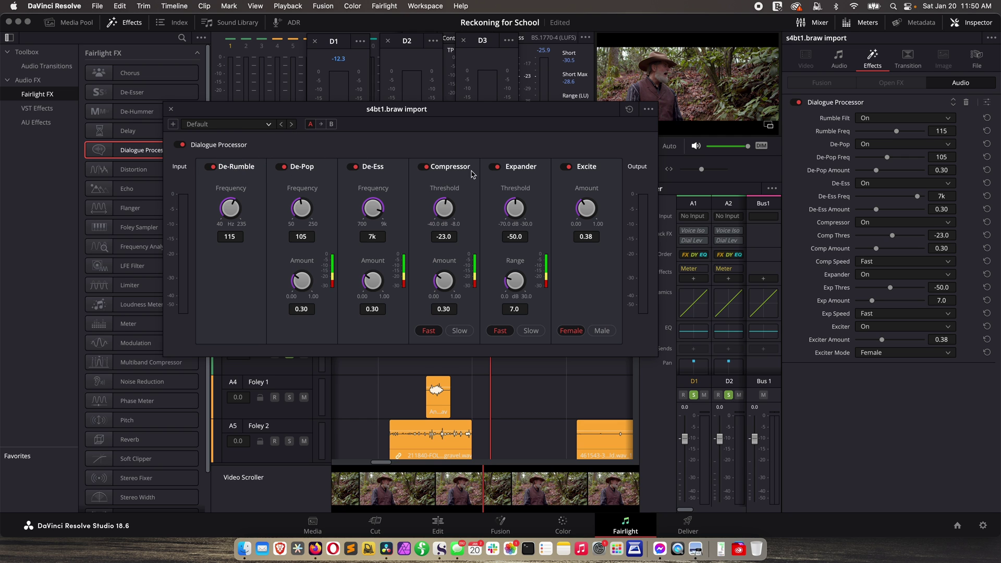
pyautogui.moveTo(470, 113); pyautogui.dragTo(456, 122)
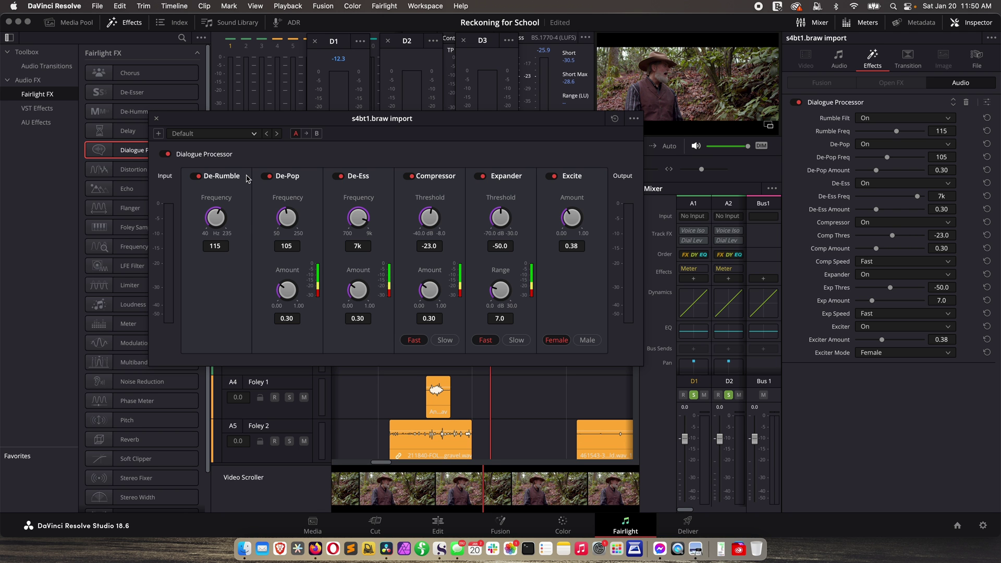
pyautogui.click(225, 134)
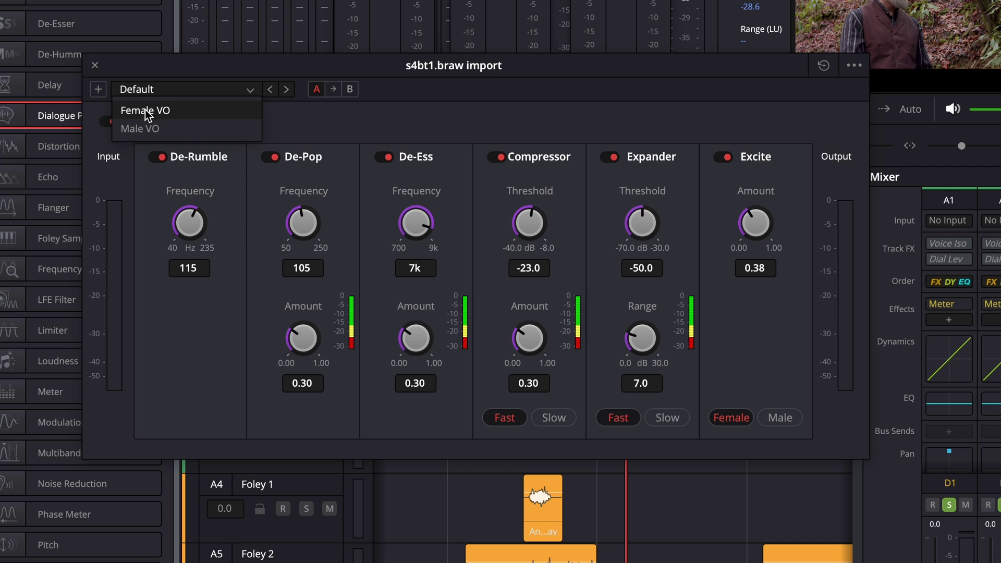
pyautogui.click(187, 146)
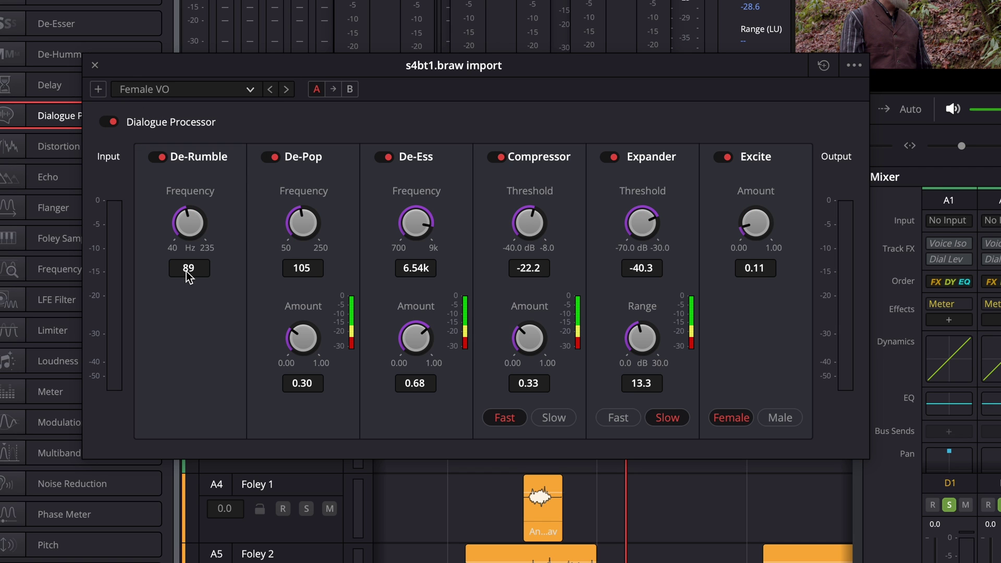
# Step: Load the Male VO preset and switch off De-Rumble, De-Pop, De-Ess, Compressor, Expander and Excite
pyautogui.click(247, 92)
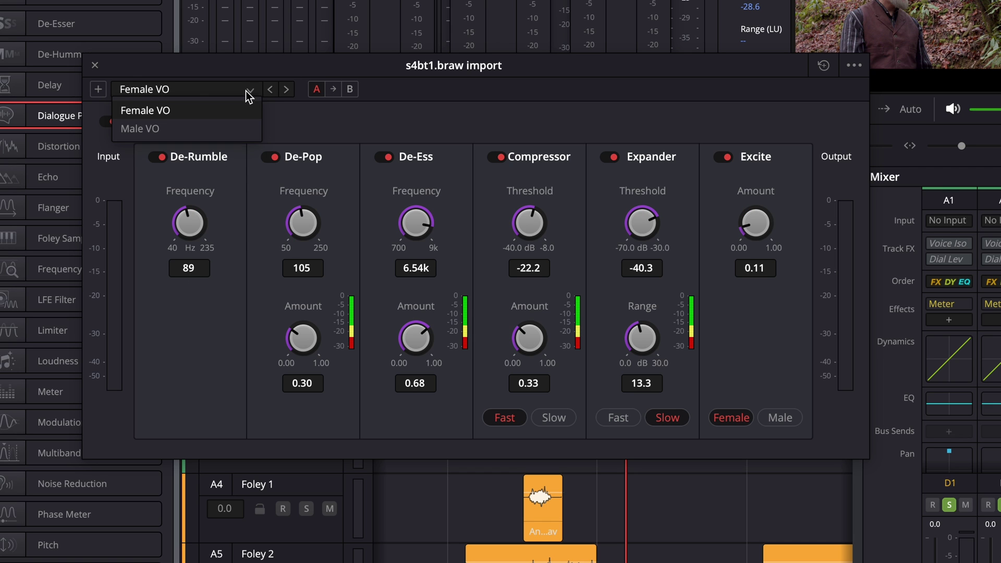
pyautogui.click(142, 129)
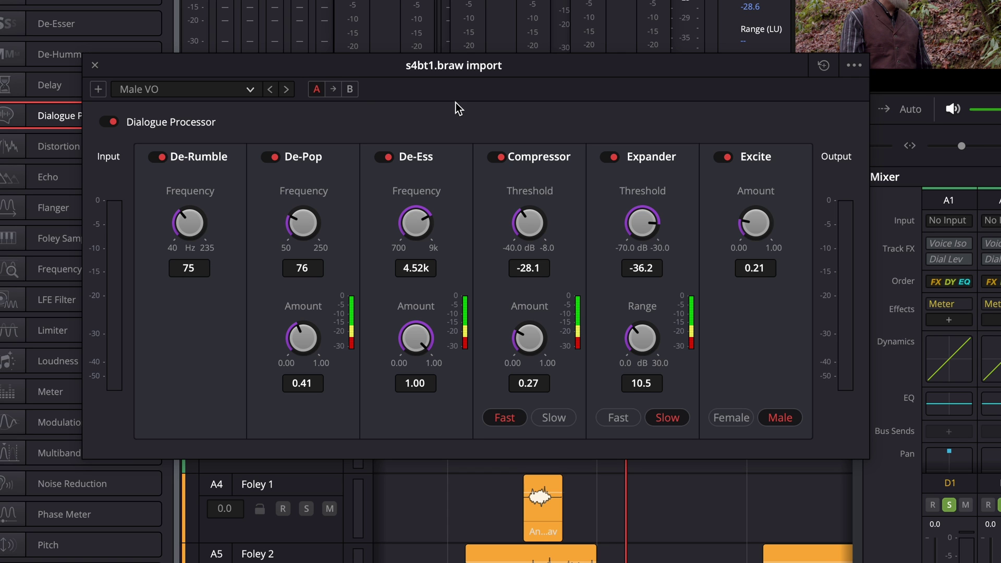
pyautogui.click(155, 156)
pyautogui.click(270, 157)
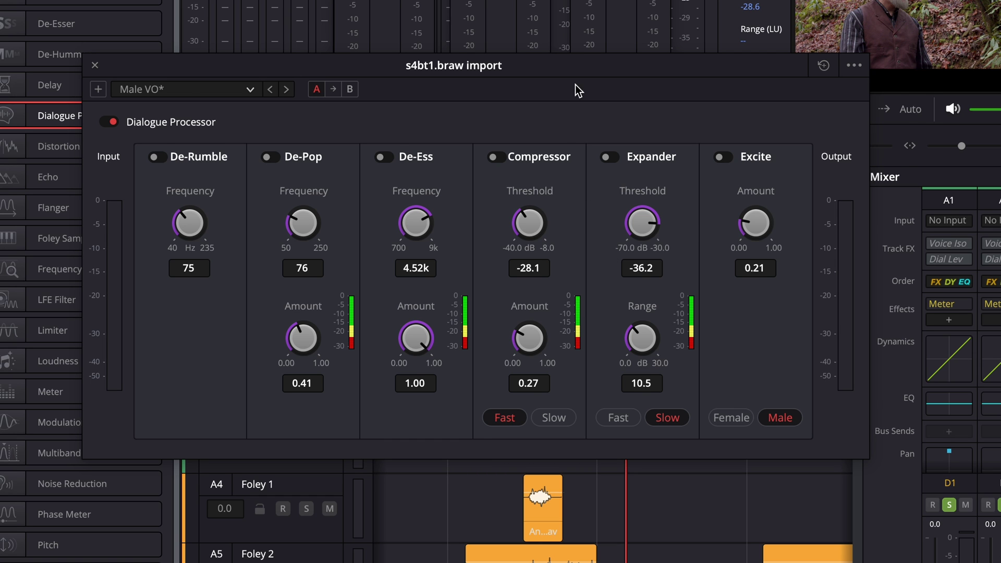
# Step: Switch only the De-Rumble module back on in the Dialogue Processor
pyautogui.moveTo(577, 111); pyautogui.dragTo(607, 114)
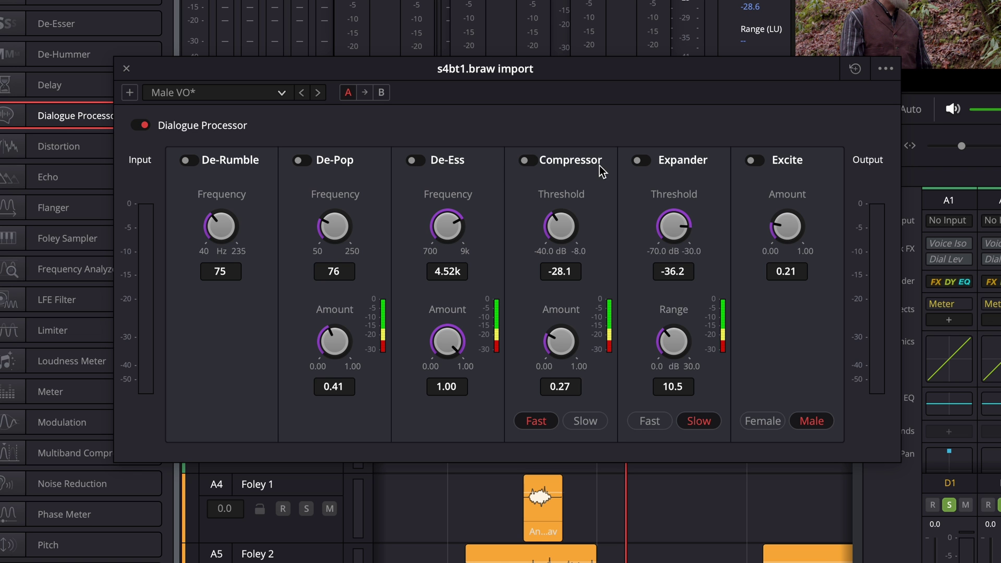
pyautogui.moveTo(637, 71); pyautogui.dragTo(605, 74)
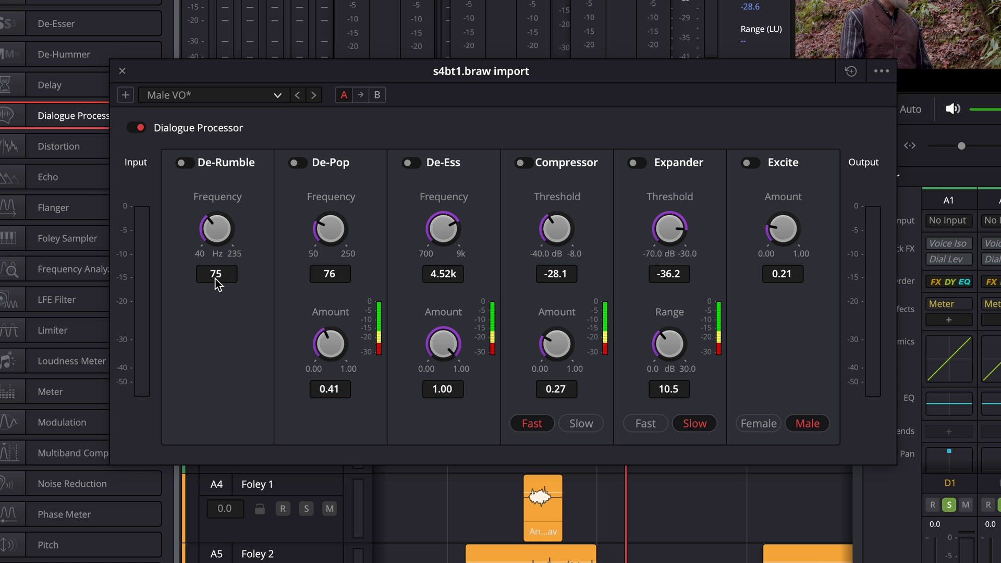
pyautogui.moveTo(736, 77); pyautogui.dragTo(746, 109)
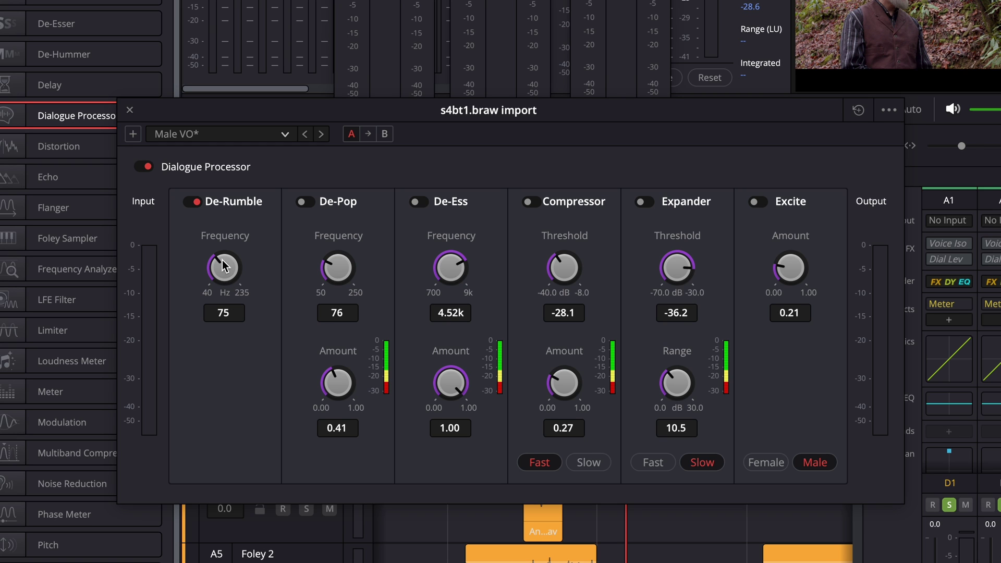
# Step: Clear the Dialogue Processor off the timeline, select the range 01:01:42:10 to 01:01:43:09 over the D1 clip, and play it in a loop
pyautogui.moveTo(716, 123); pyautogui.dragTo(668, 335)
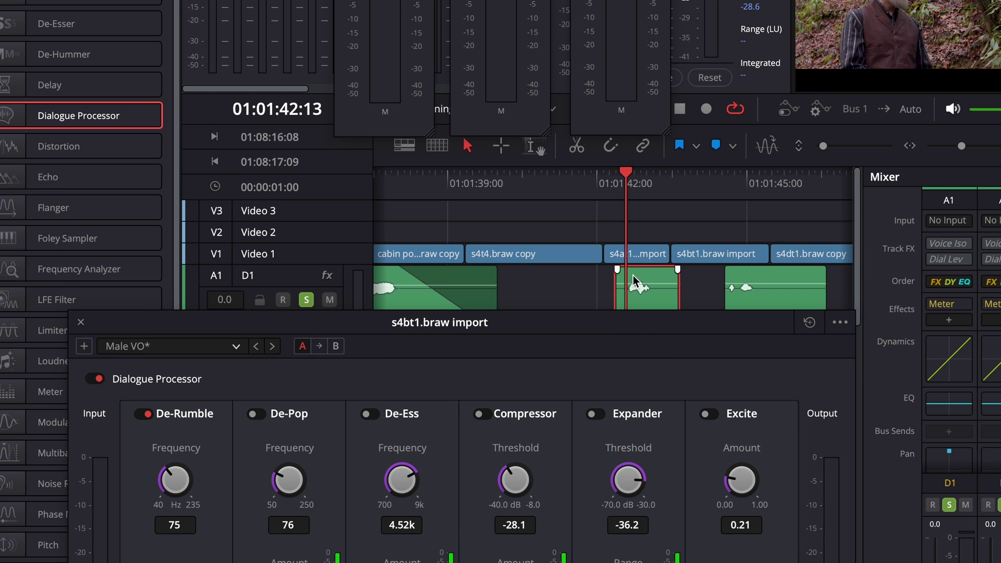
pyautogui.moveTo(357, 324); pyautogui.dragTo(983, 261)
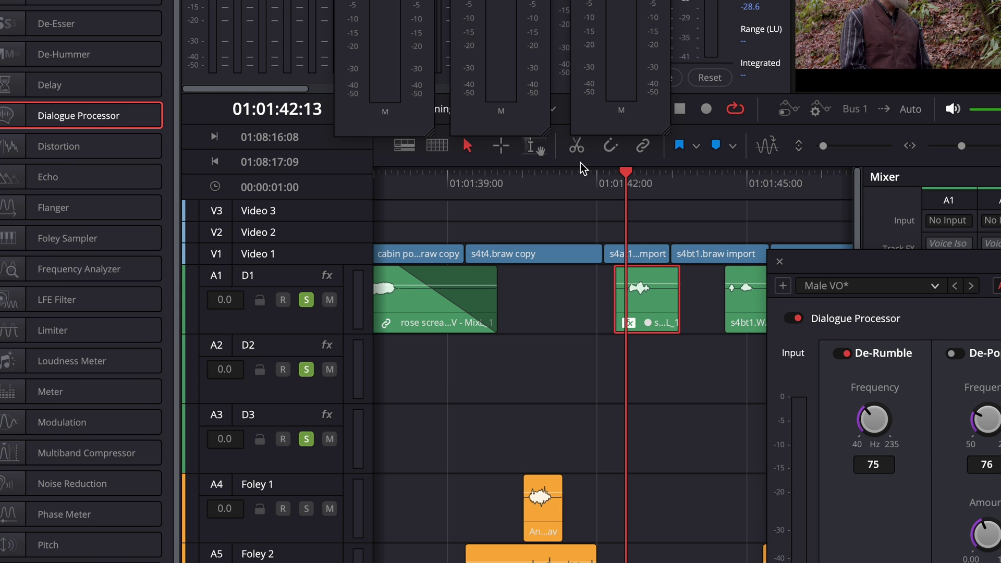
pyautogui.click(500, 146)
pyautogui.moveTo(619, 215); pyautogui.dragTo(668, 346)
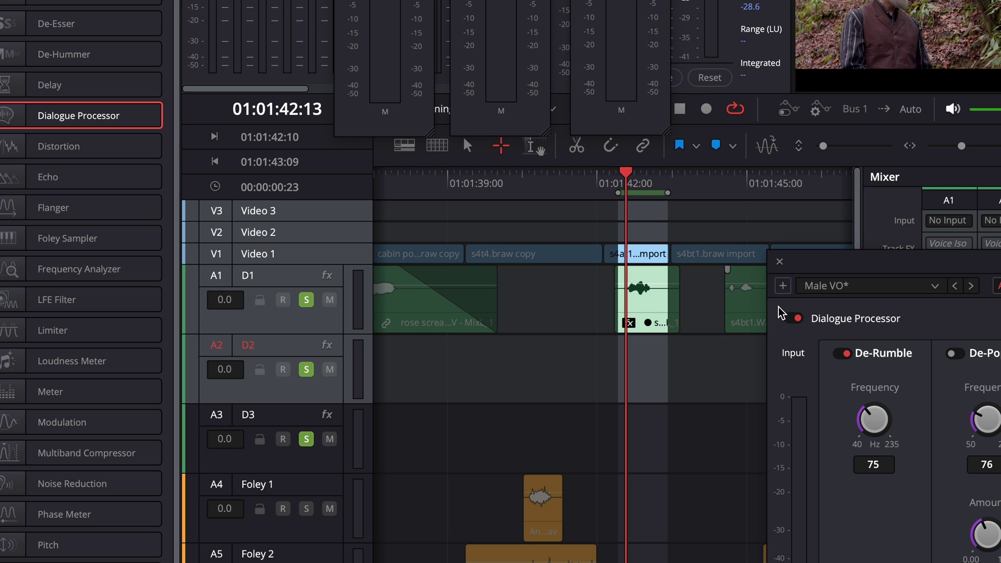
pyautogui.press('space')
# Step: Compare the looped dialogue with the De-Rumble module switched off and back on
pyautogui.moveTo(862, 264); pyautogui.dragTo(780, 219)
pyautogui.click(749, 237)
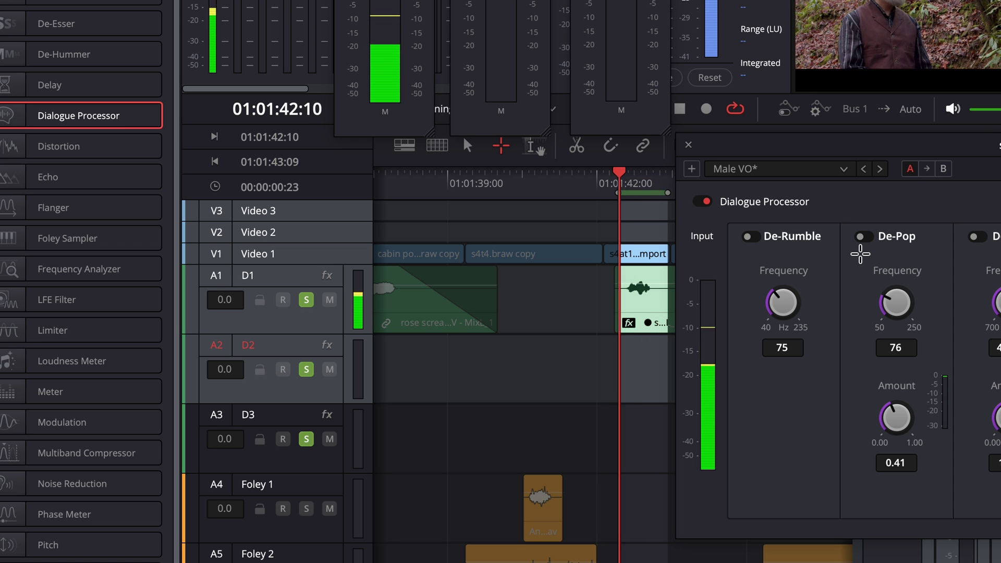
pyautogui.click(754, 238)
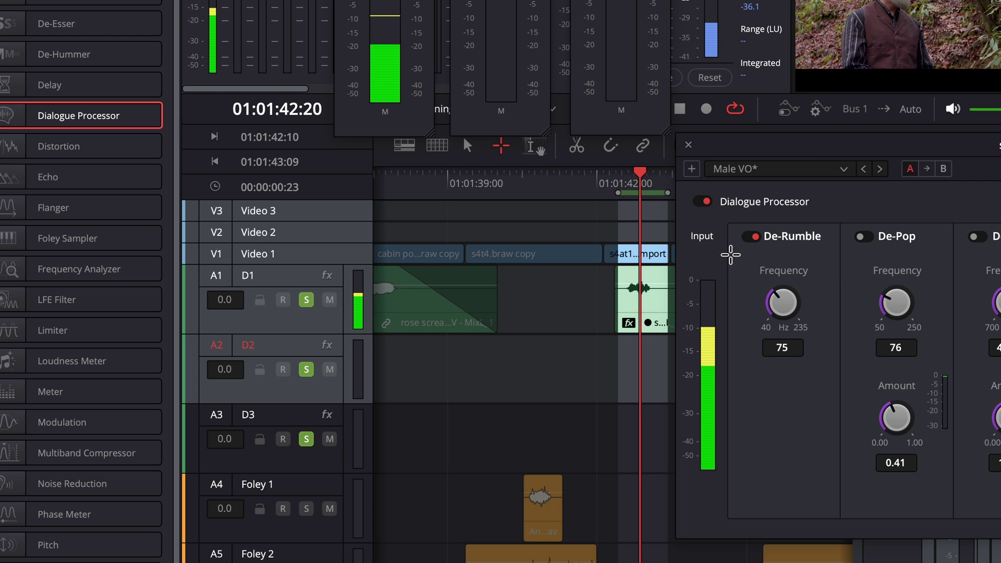
# Step: Try De-Rumble at 136 Hz, settle its frequency on 115 Hz, and switch the module off
pyautogui.moveTo(787, 286)
pyautogui.mouseDown()
pyautogui.moveTo(801, 305)
pyautogui.moveTo(778, 278)
pyautogui.mouseUp()
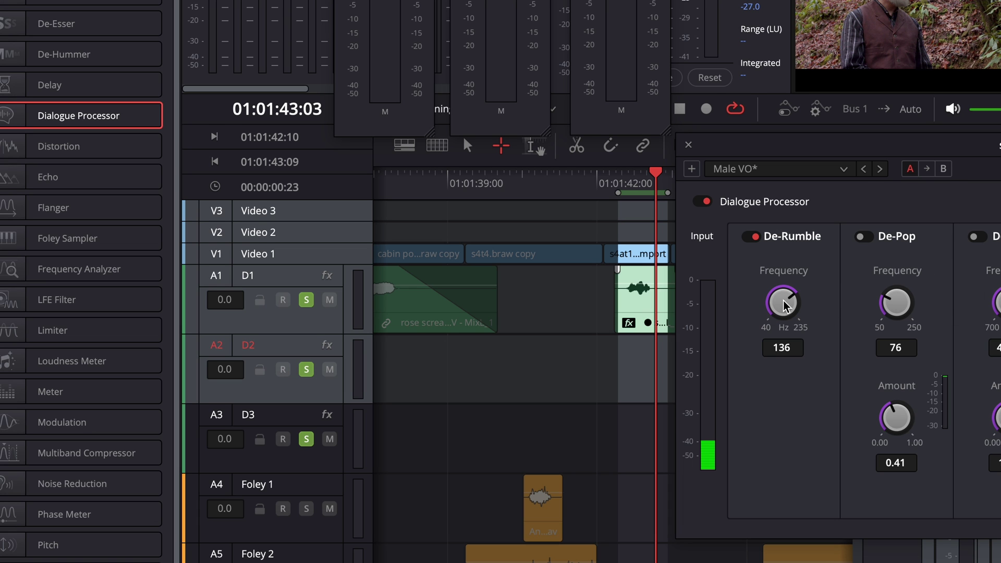
pyautogui.moveTo(782, 308); pyautogui.dragTo(786, 316)
pyautogui.click(756, 239)
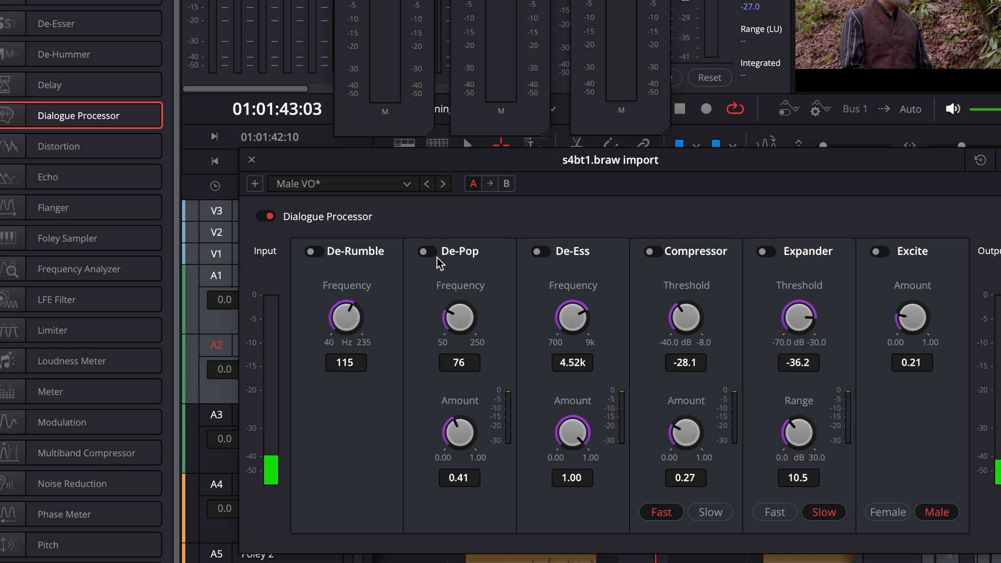
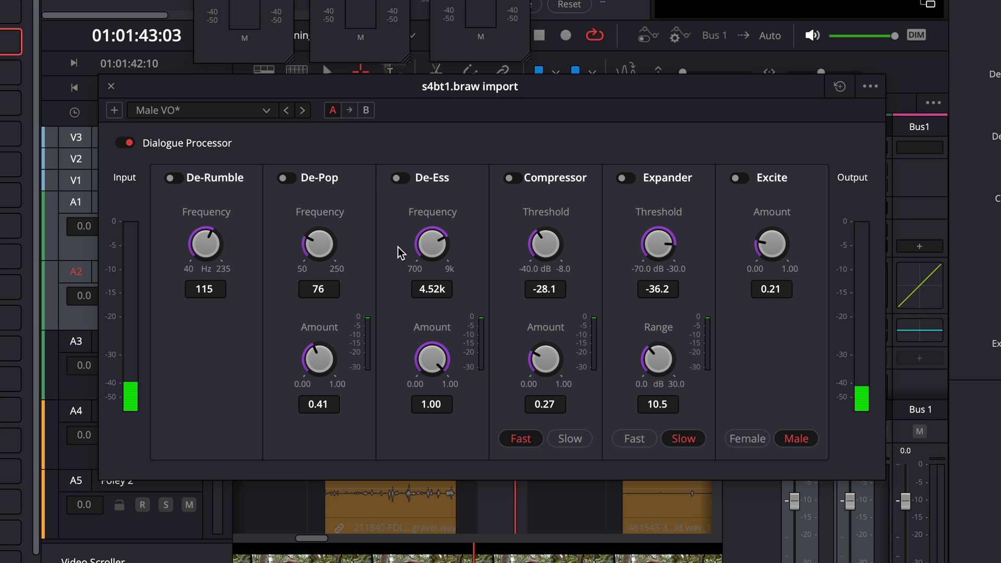
# Step: Set the Compressor threshold to -23.9 dB in the Dialogue Processor
pyautogui.moveTo(610, 84); pyautogui.dragTo(573, 46)
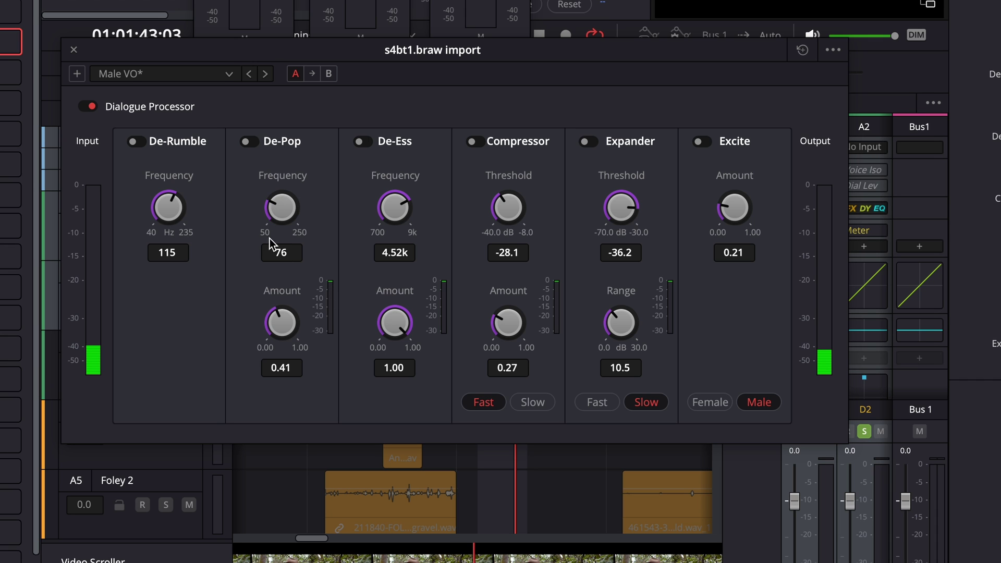
pyautogui.moveTo(527, 60); pyautogui.dragTo(458, 73)
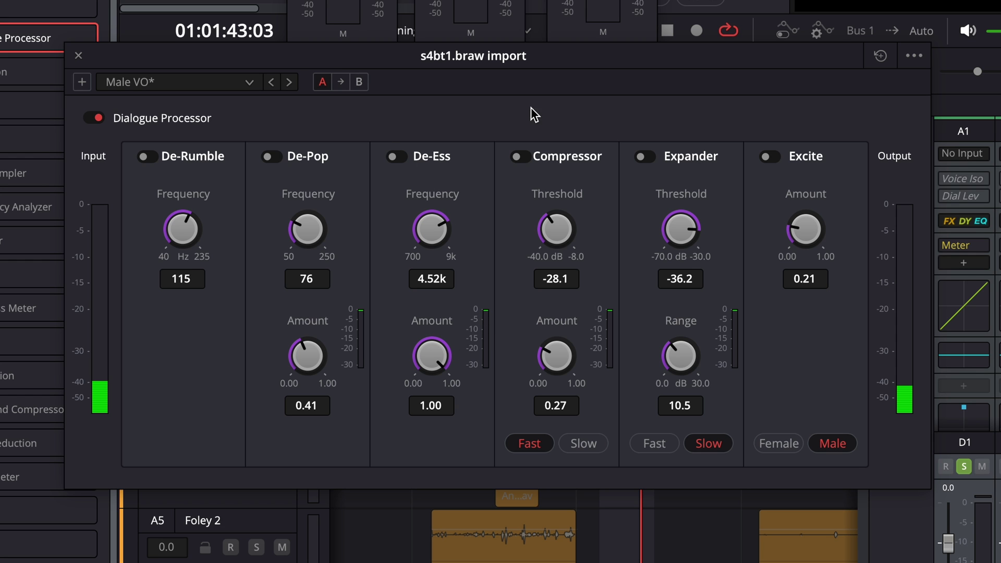
pyautogui.moveTo(628, 65); pyautogui.dragTo(582, 72)
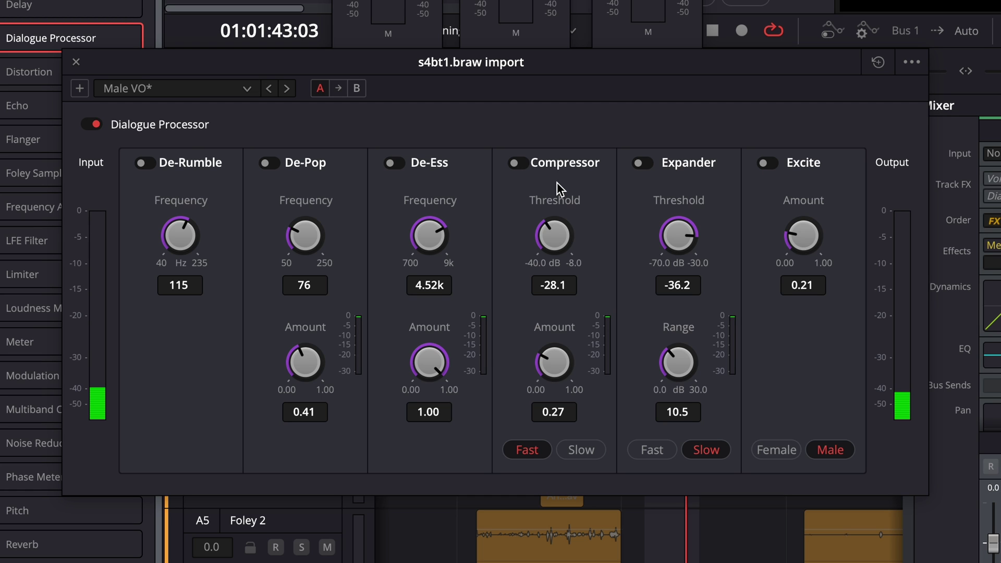
pyautogui.moveTo(549, 230); pyautogui.dragTo(583, 226)
pyautogui.moveTo(608, 80); pyautogui.dragTo(521, 78)
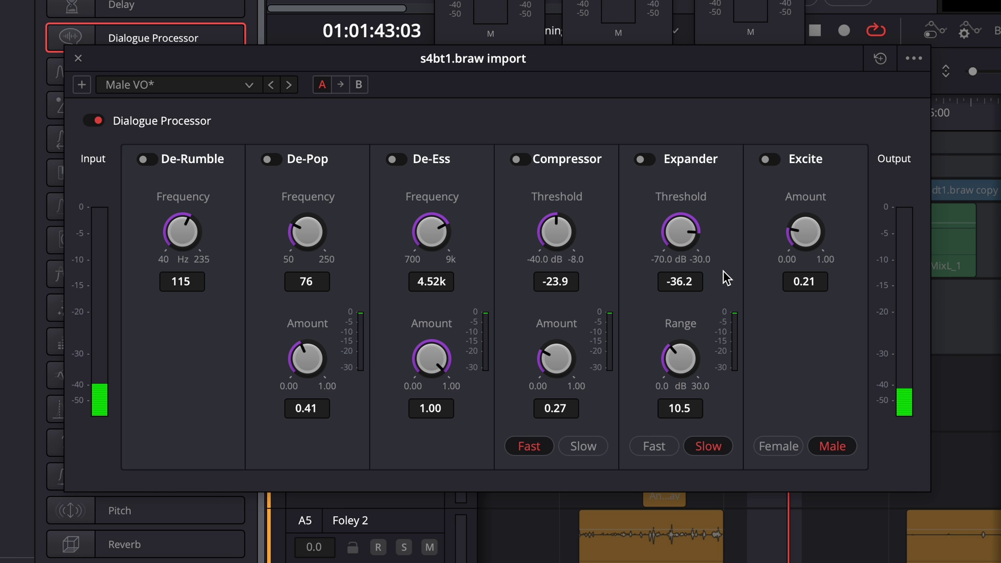
# Step: Switch on the Expander with a -30.0 dB threshold and position the Dialogue Processor window clear of the D1 clip
pyautogui.click(641, 159)
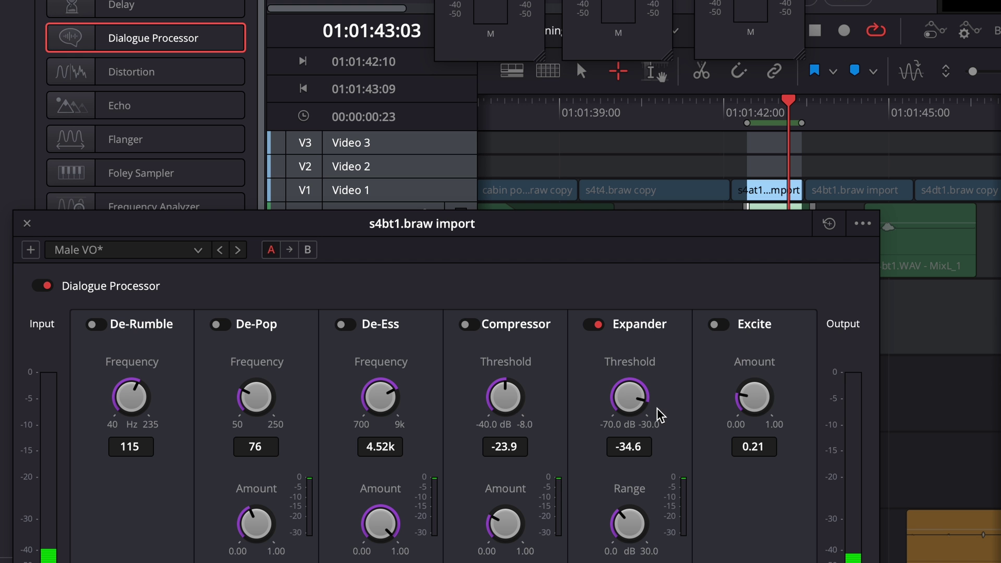
pyautogui.moveTo(655, 413); pyautogui.dragTo(728, 422)
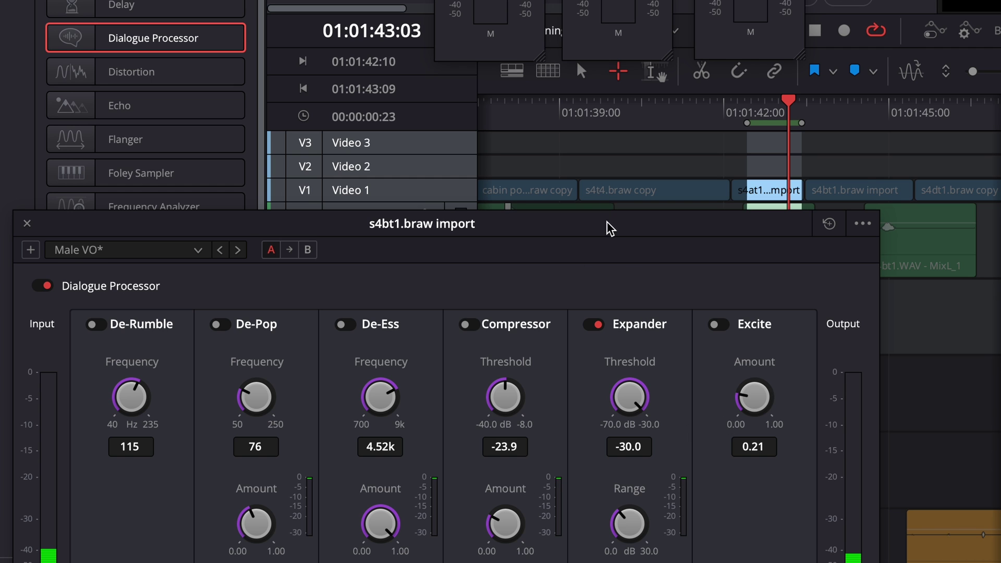
pyautogui.moveTo(602, 226); pyautogui.dragTo(569, 108)
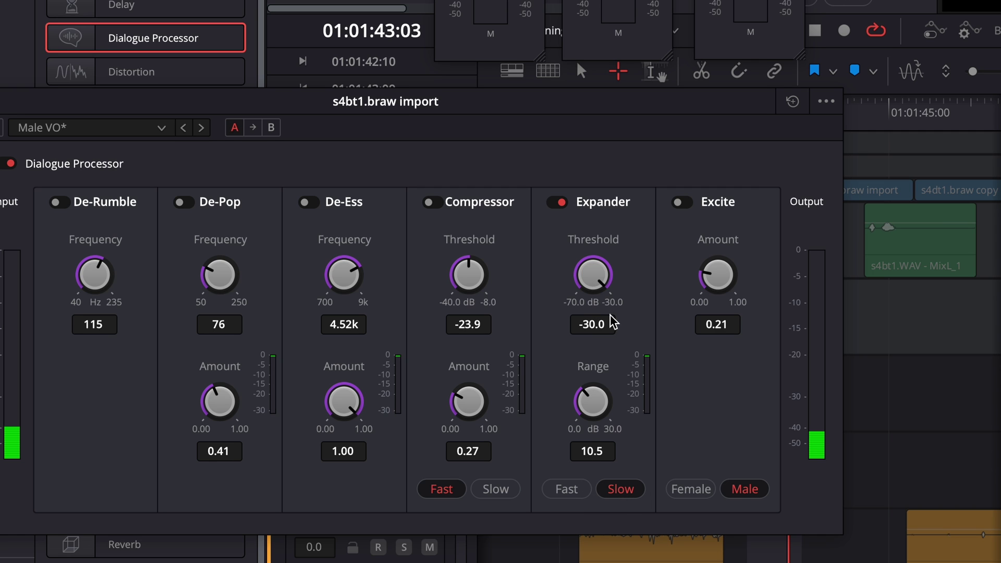
pyautogui.moveTo(737, 111); pyautogui.dragTo(848, 306)
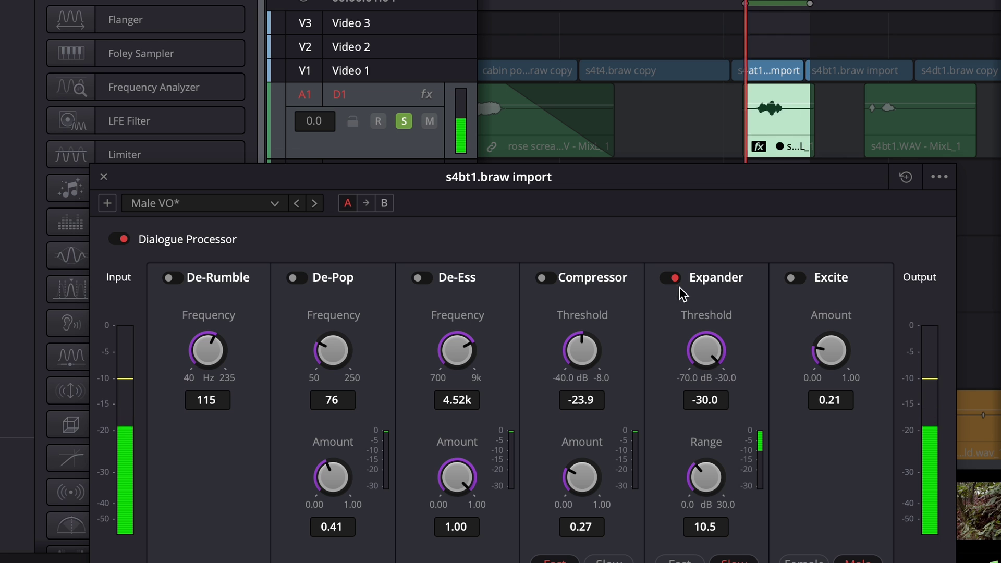
# Step: Set the Expander range to 20.8 dB, comparing the looped dialogue with the module off and on before and after the change
pyautogui.click(675, 279)
pyautogui.click(665, 279)
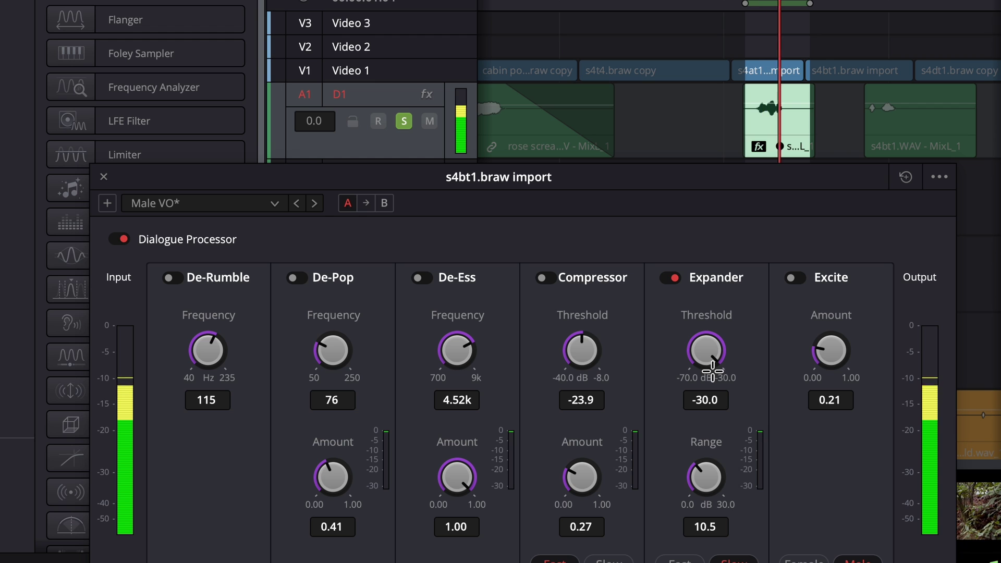
pyautogui.moveTo(696, 470); pyautogui.dragTo(784, 483)
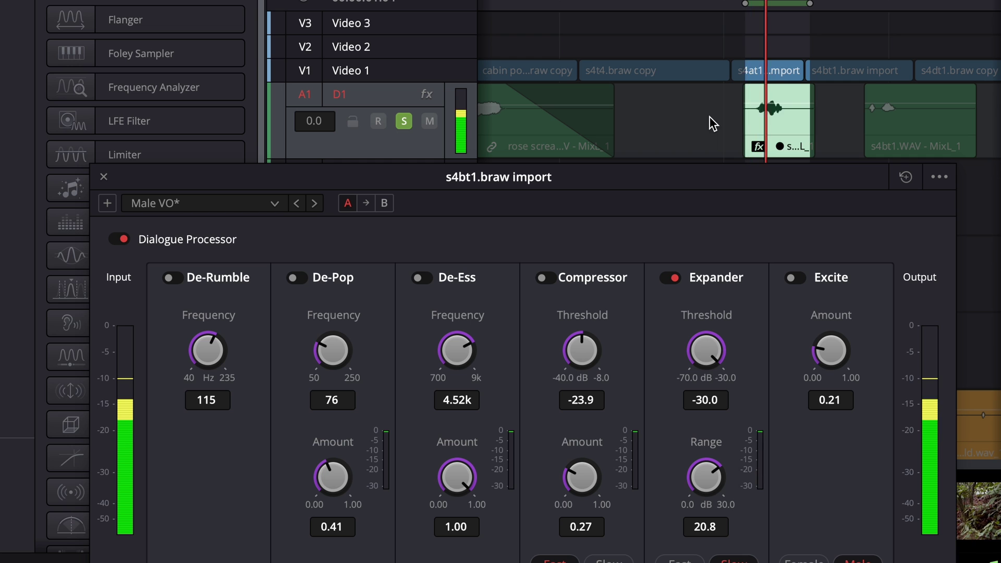
pyautogui.click(671, 277)
pyautogui.click(666, 280)
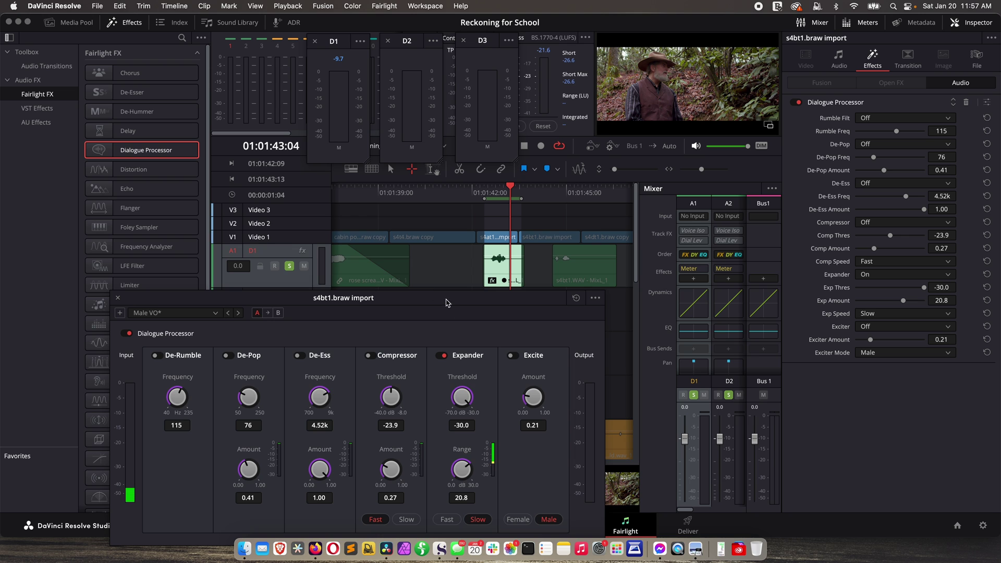
# Step: Switch off the Expander module and close the Dialogue Processor window
pyautogui.moveTo(448, 300); pyautogui.dragTo(440, 144)
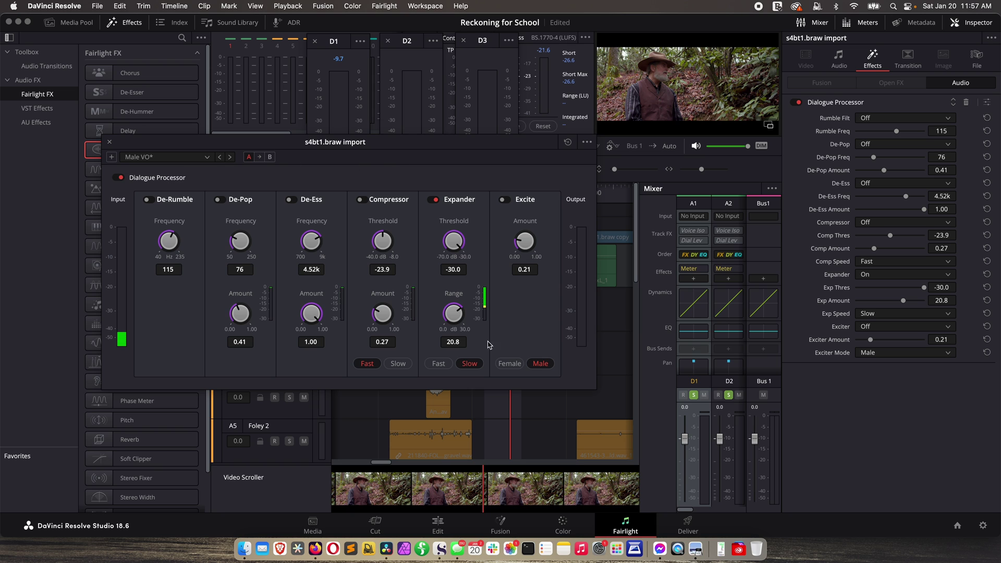
pyautogui.moveTo(240, 141); pyautogui.dragTo(255, 144)
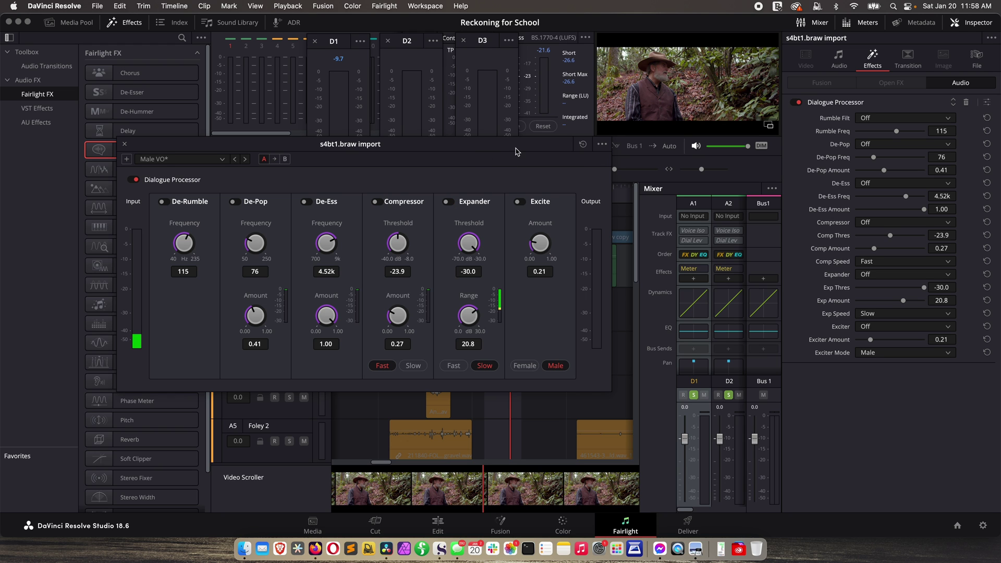
pyautogui.moveTo(518, 151); pyautogui.dragTo(502, 170)
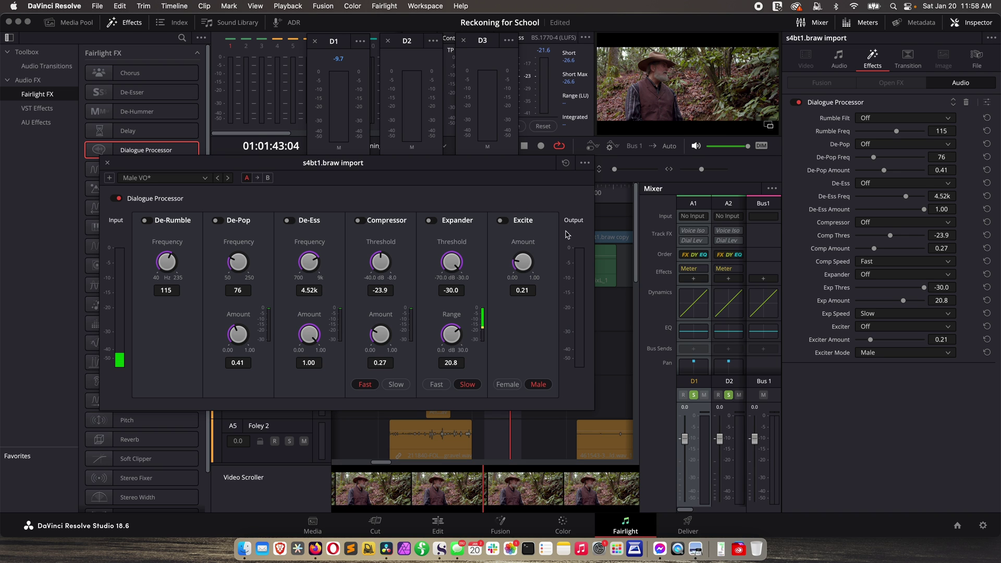
pyautogui.moveTo(309, 170); pyautogui.dragTo(355, 163)
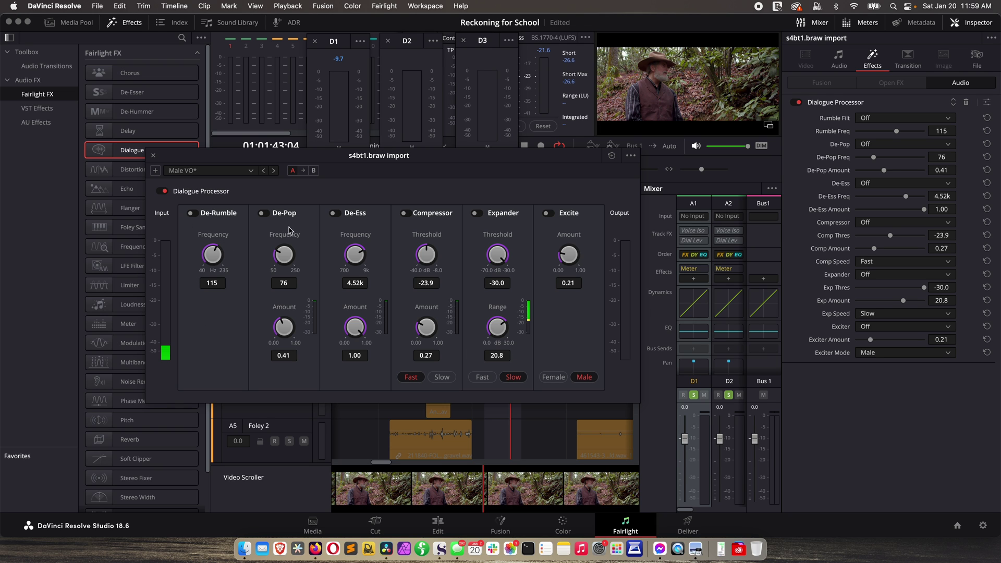
pyautogui.moveTo(376, 160); pyautogui.dragTo(422, 157)
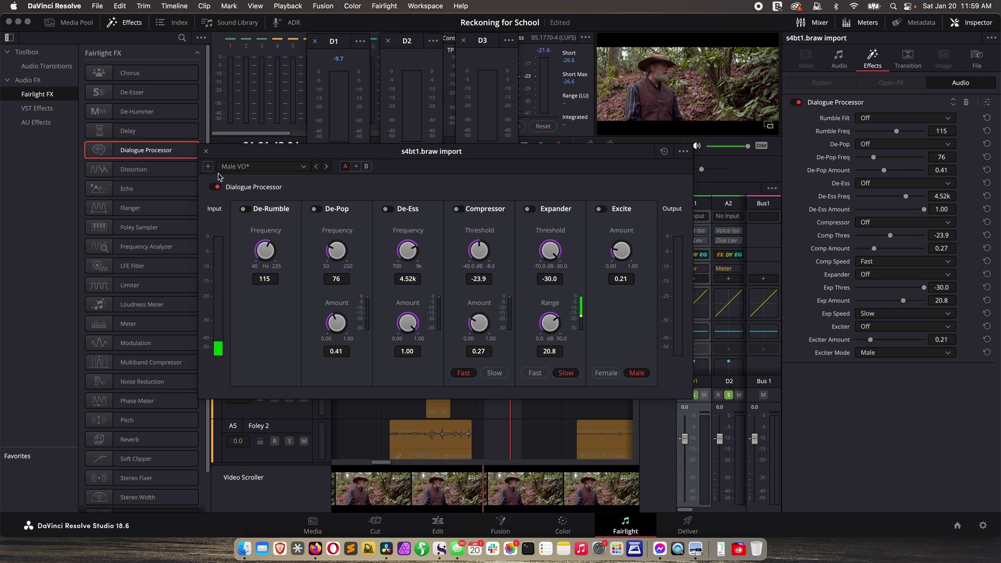
pyautogui.click(205, 153)
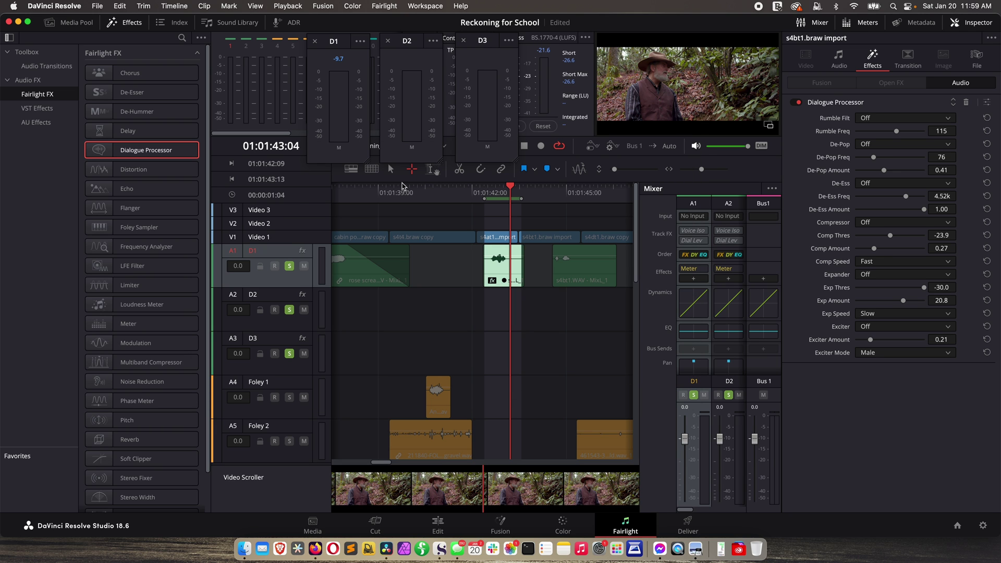
# Step: Select the s4bt1 dialogue clip on track D1 and remove its Dialogue Processor effect
pyautogui.click(391, 170)
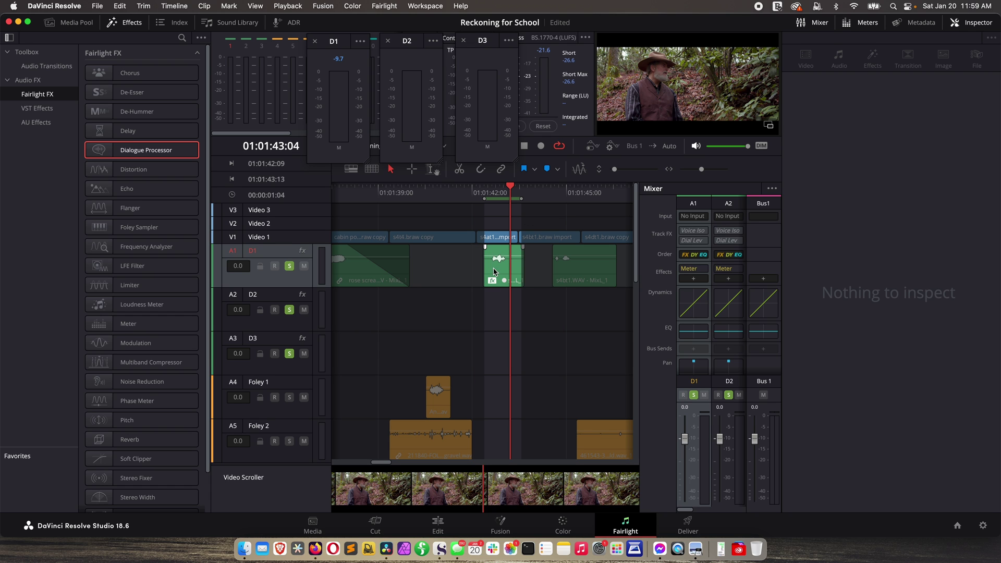
pyautogui.click(498, 268)
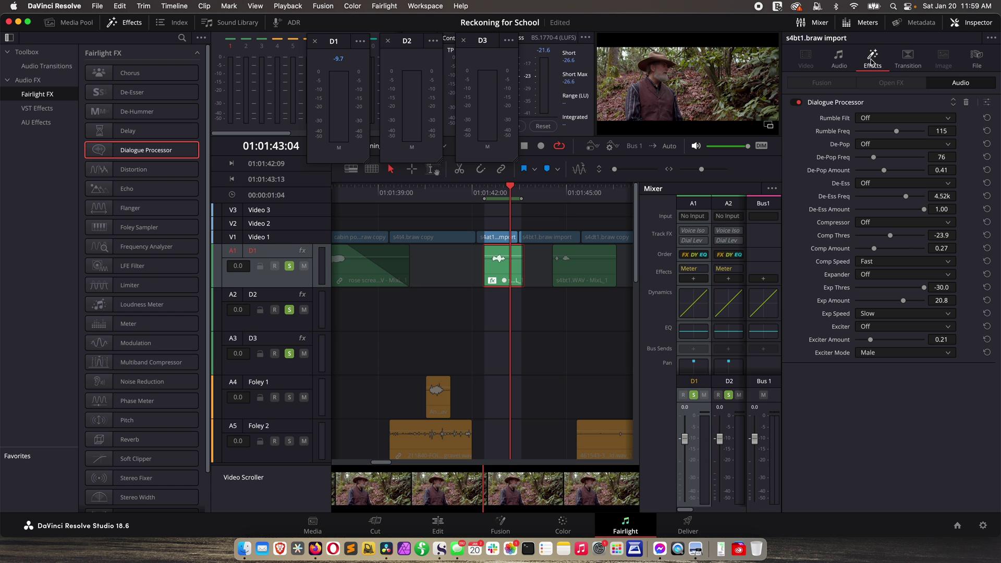
pyautogui.click(967, 105)
# Step: Hide the effects library and Inspector, make track D1 taller, and place the playhead near the start of the dialogue clip at 01:01:42:09
pyautogui.click(497, 260)
pyautogui.scroll(5, 464, 261)
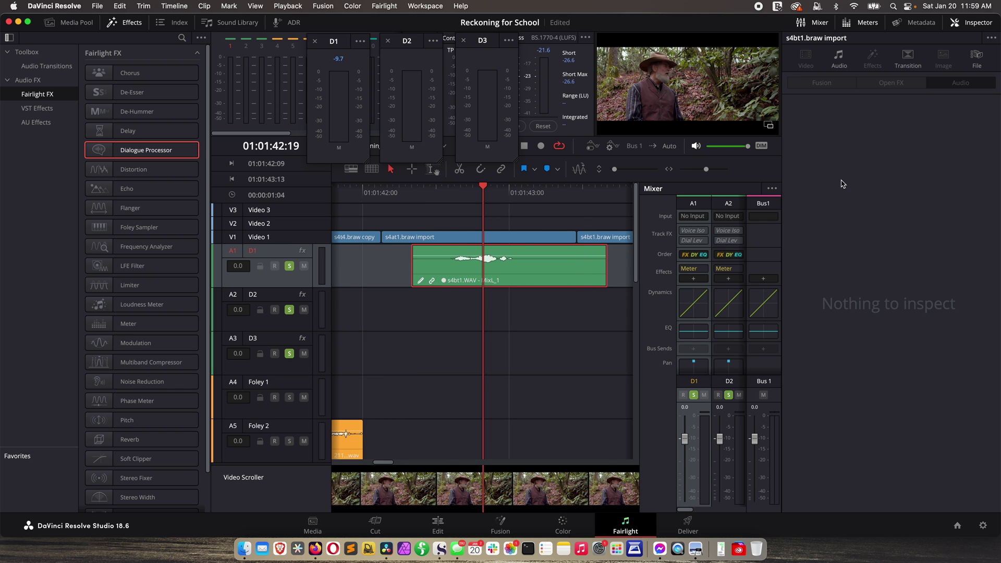
pyautogui.press('super+shift+i')
pyautogui.press('super+shift+e')
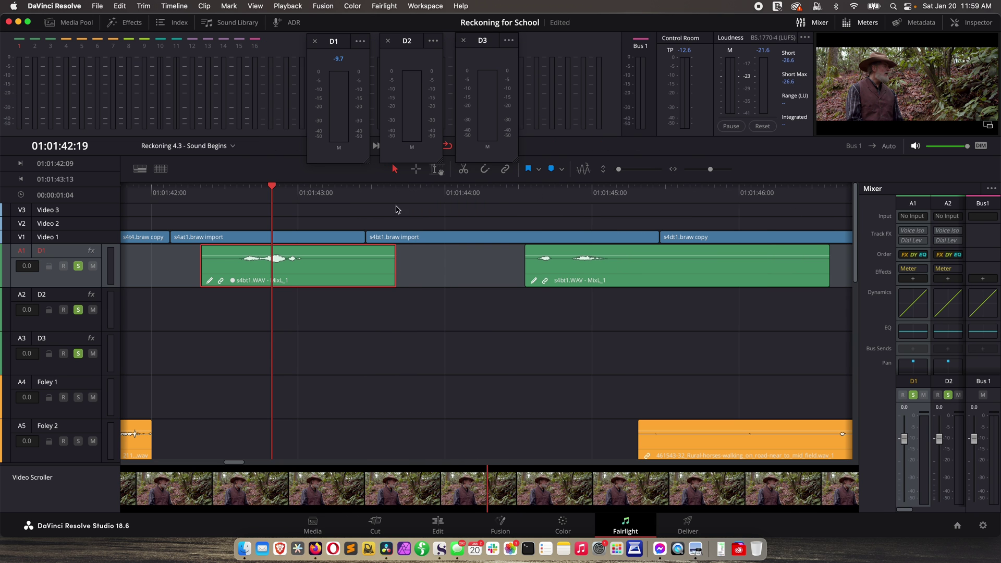
pyautogui.moveTo(91, 288); pyautogui.dragTo(90, 321)
pyautogui.hscroll(-4, 331, 196)
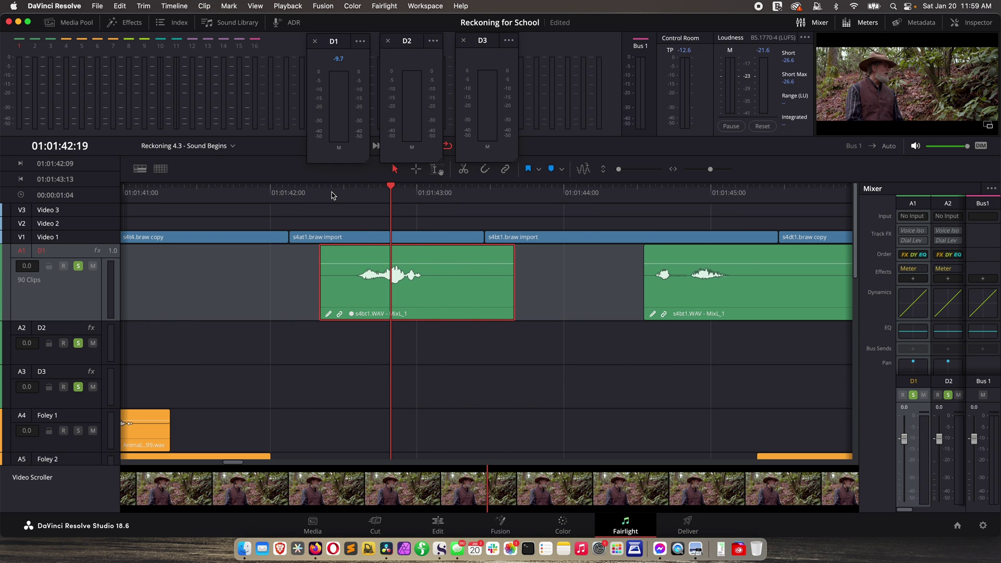
pyautogui.click(331, 195)
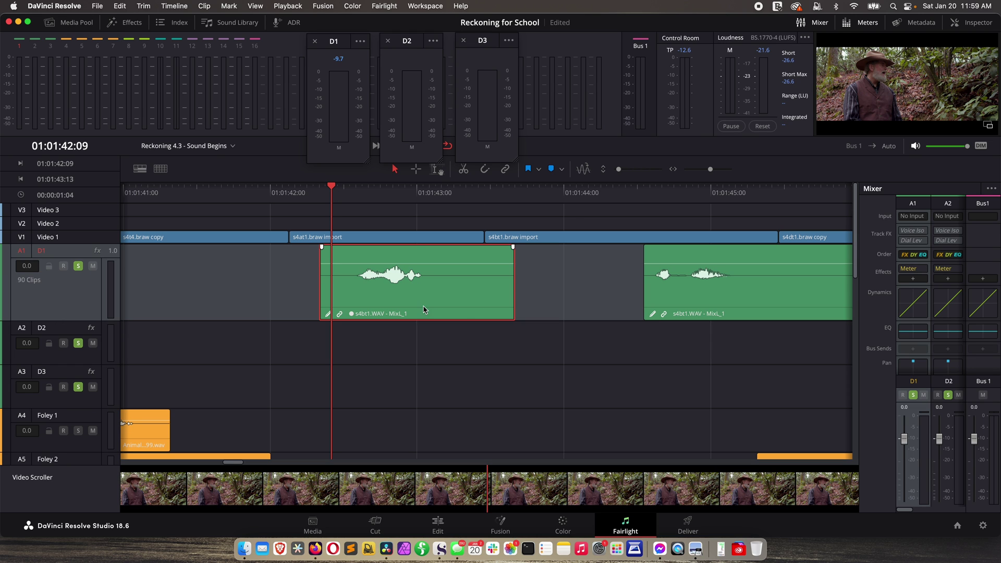
# Step: Show the dialogue clip's audio properties, enable Voice Isolation, and play the clip from its start
pyautogui.click(972, 24)
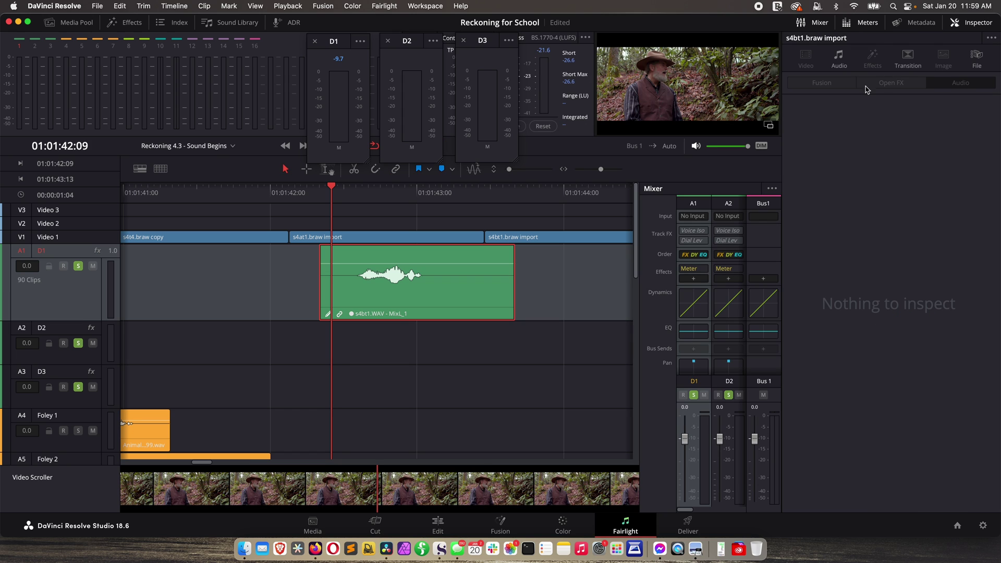
pyautogui.click(838, 61)
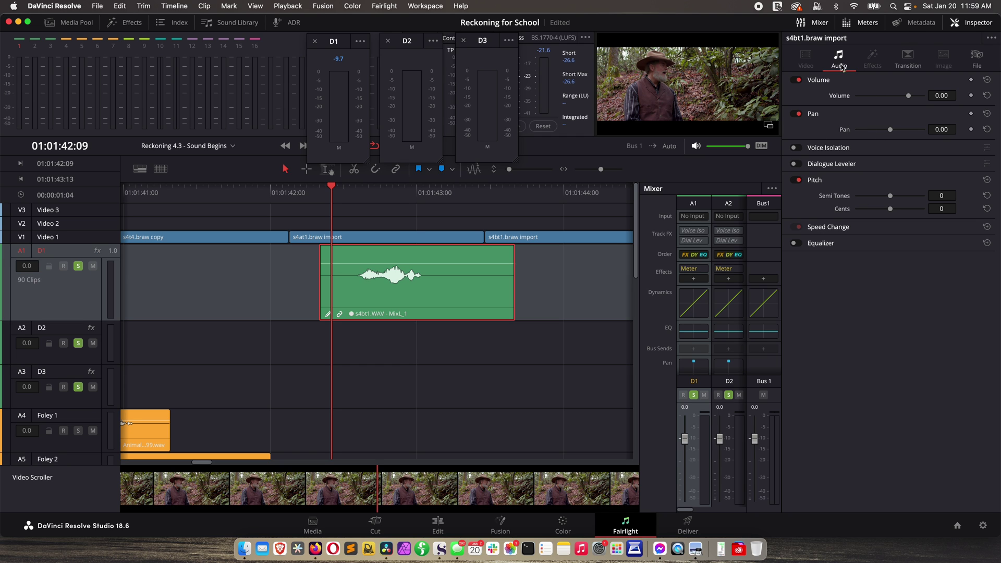
pyautogui.click(794, 148)
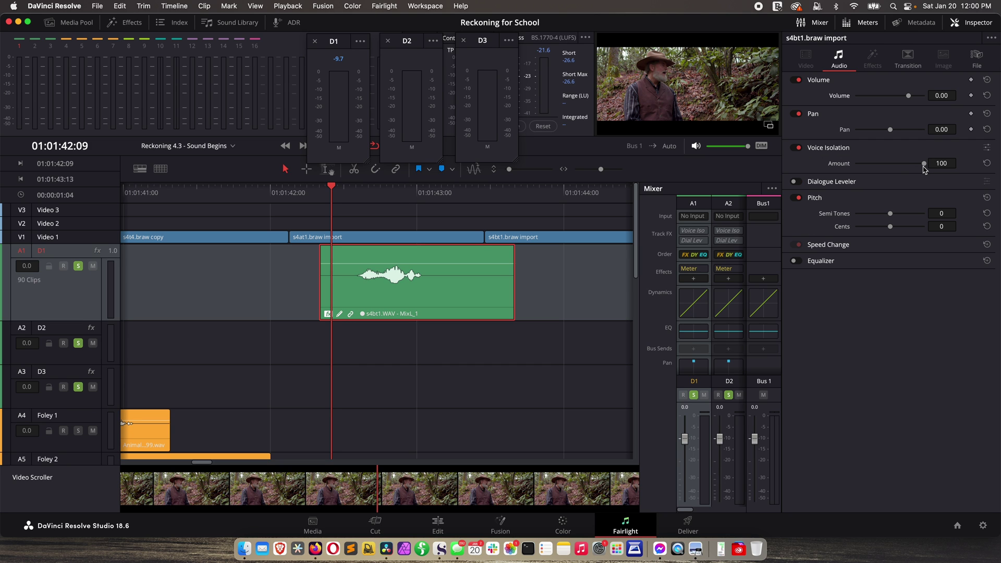
pyautogui.click(321, 199)
pyautogui.press('space')
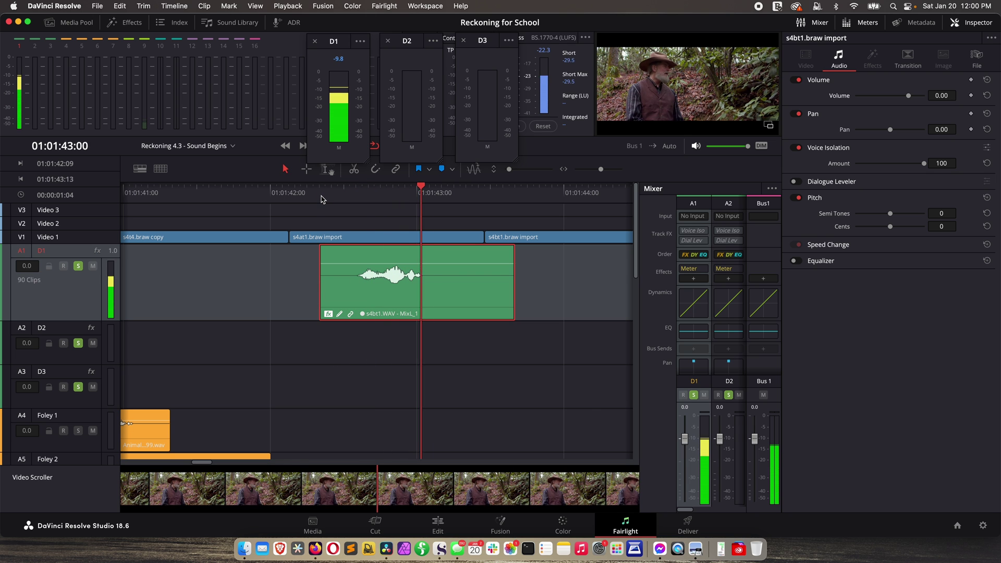
pyautogui.press('space')
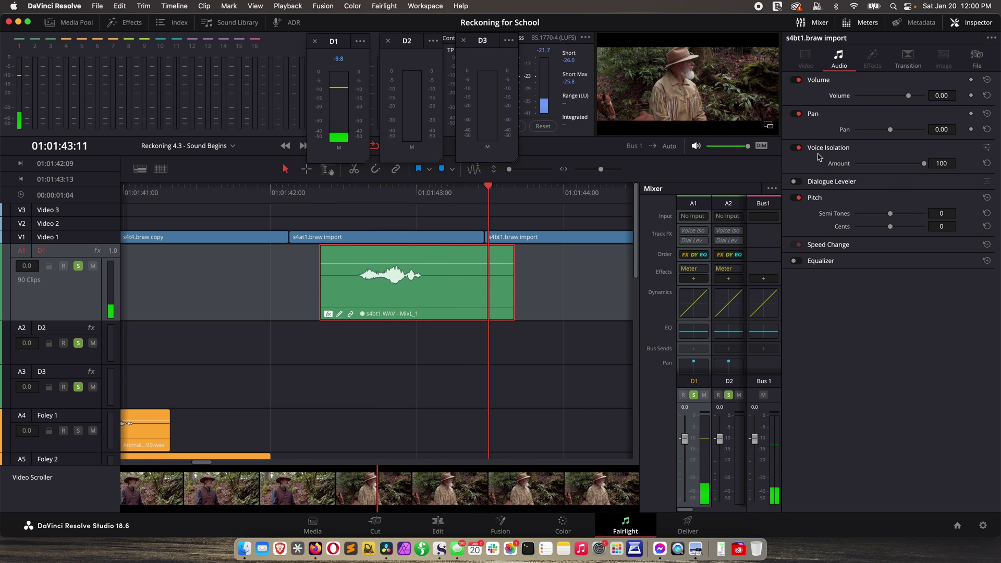
# Step: Switch Voice Isolation off and replay the dialogue clip from near its start for comparison
pyautogui.click(796, 148)
pyautogui.click(348, 196)
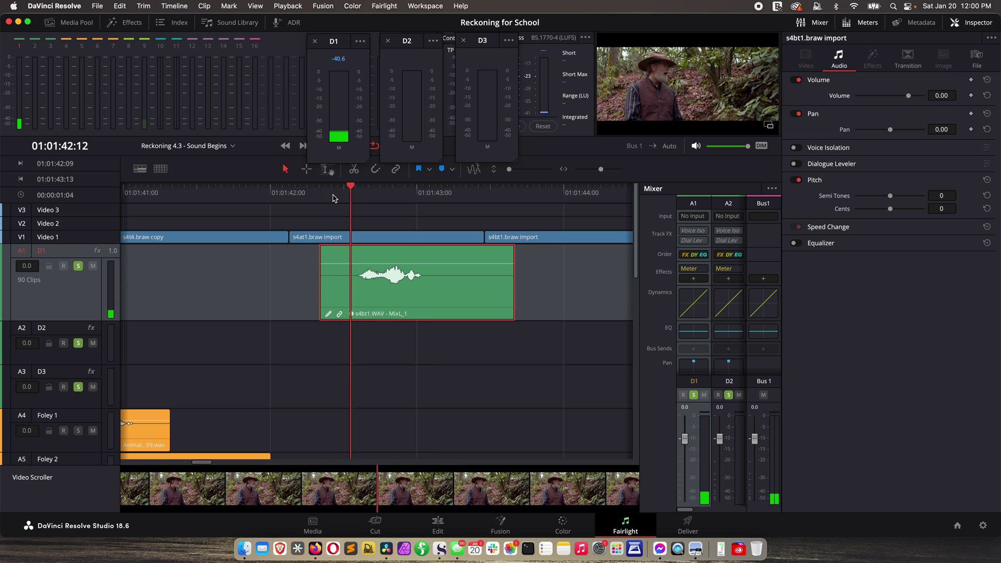
pyautogui.press('space')
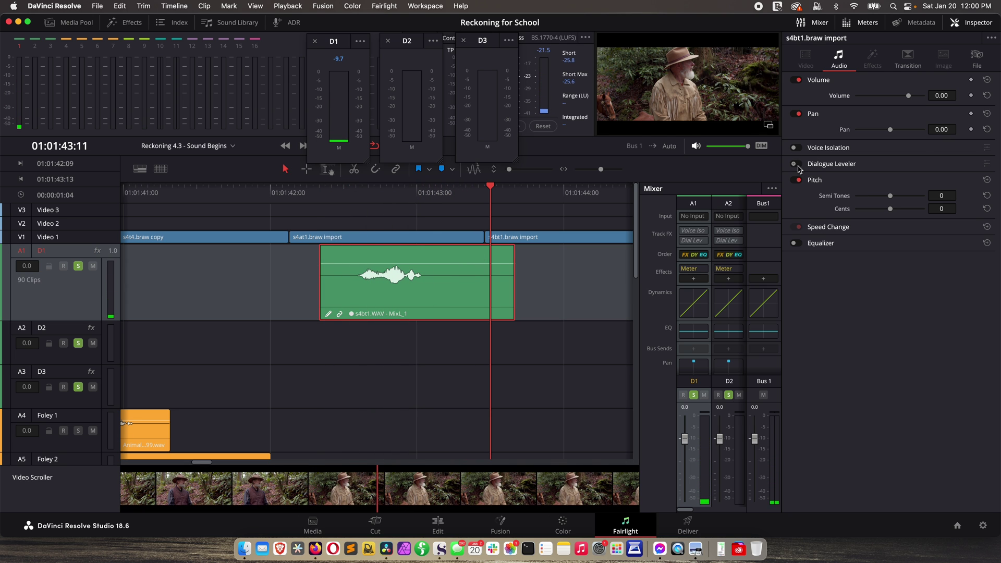
# Step: Enable Voice Isolation at an amount of 100 on the dialogue clip and replay it from its start
pyautogui.click(796, 148)
pyautogui.click(317, 193)
pyautogui.press('space')
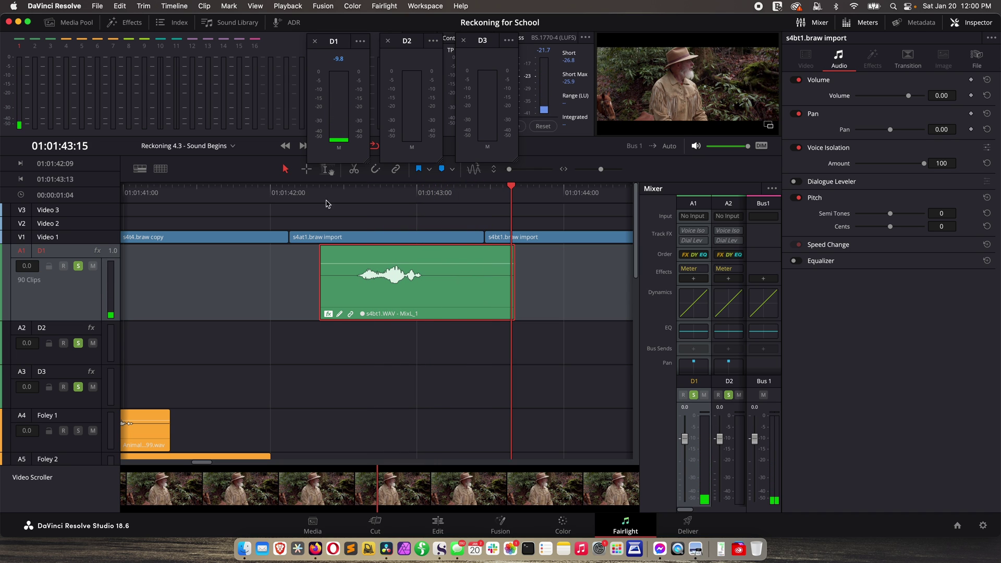
# Step: Audition the dialogue clip with the Voice Isolation amount at 11, and set the amount to 51
pyautogui.moveTo(913, 163); pyautogui.dragTo(863, 164)
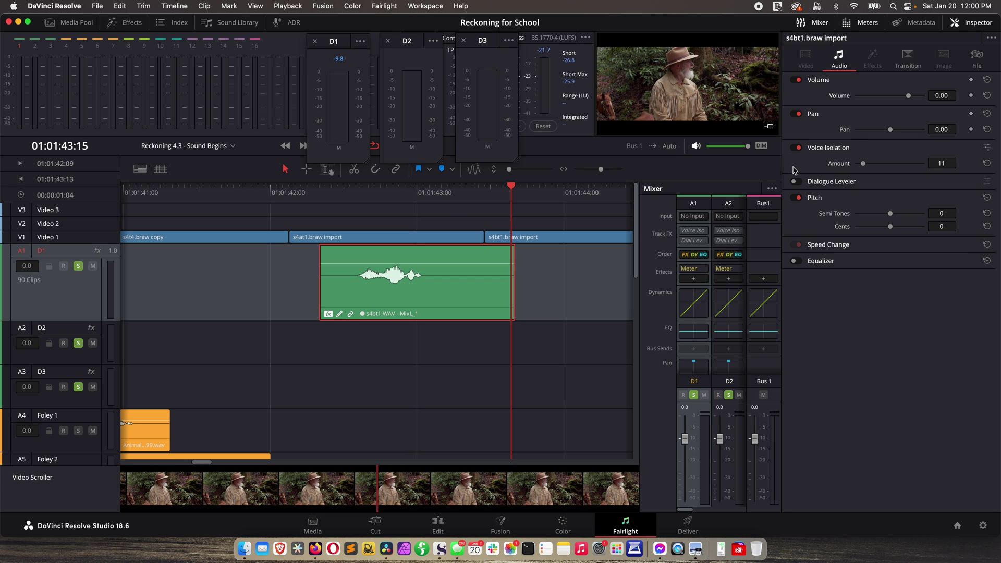
pyautogui.click(329, 196)
pyautogui.press('space')
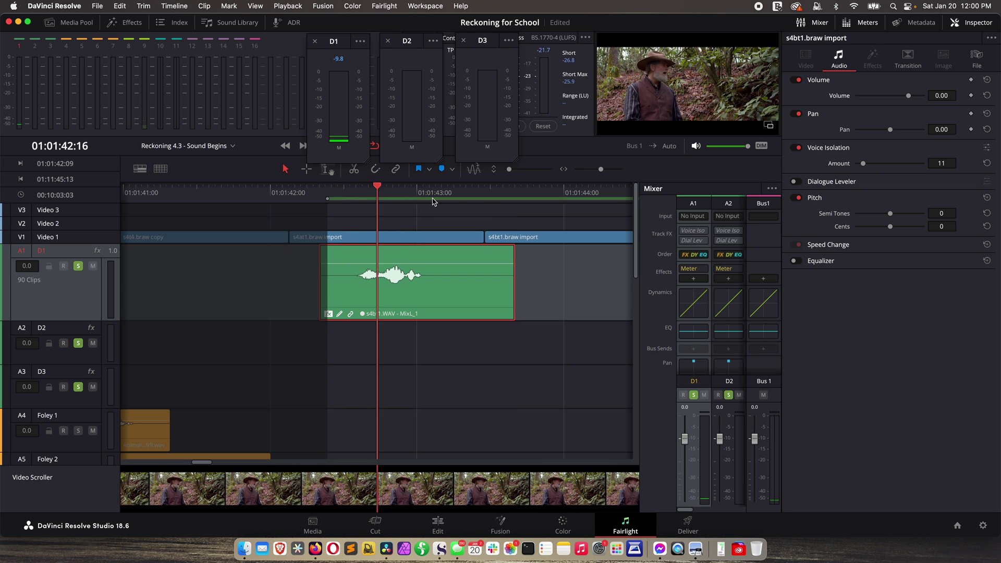
pyautogui.moveTo(864, 164); pyautogui.dragTo(891, 168)
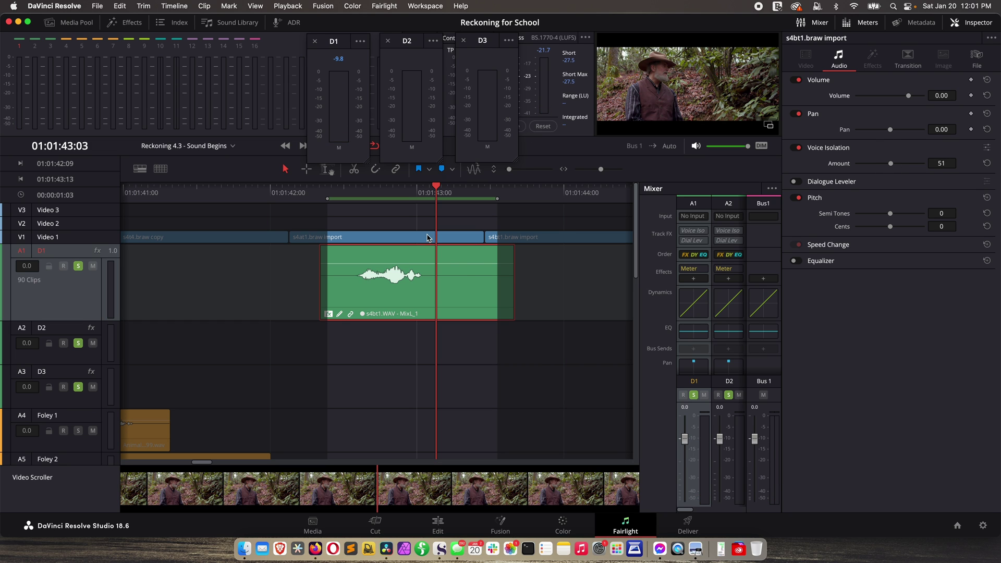
# Step: Add a fade-in ending just before the speech and a fade-out starting just after it, and replay the dialogue clip
pyautogui.click(469, 261)
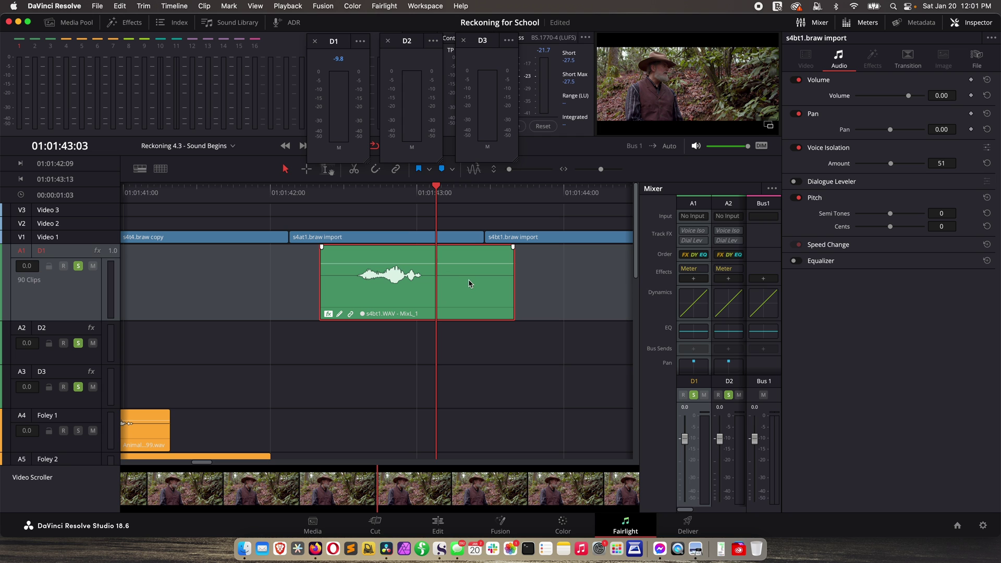
pyautogui.moveTo(322, 247); pyautogui.dragTo(356, 247)
pyautogui.moveTo(513, 247); pyautogui.dragTo(431, 246)
pyautogui.press('space')
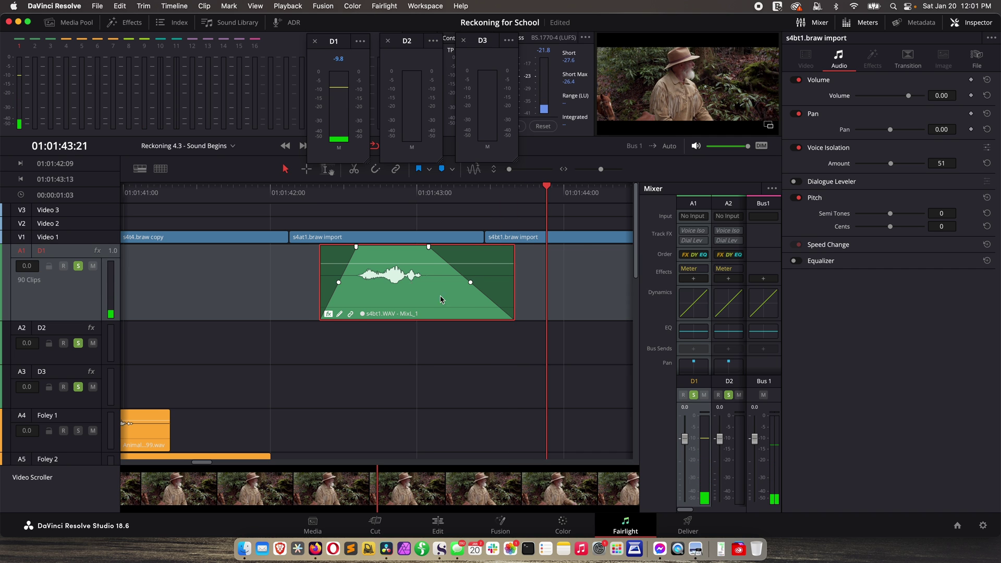
pyautogui.hscroll(3, 509, 273)
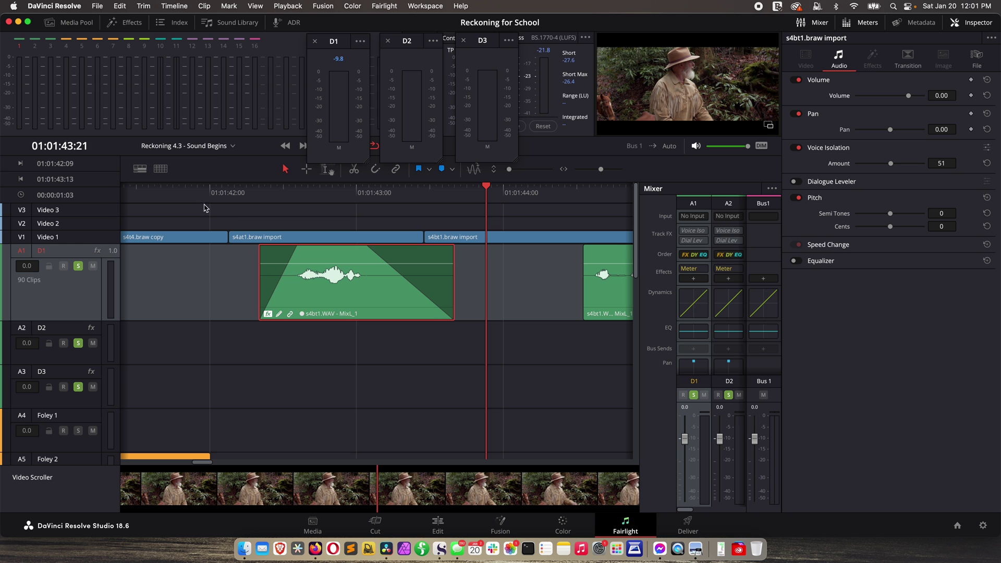
pyautogui.click(220, 200)
pyautogui.press('space')
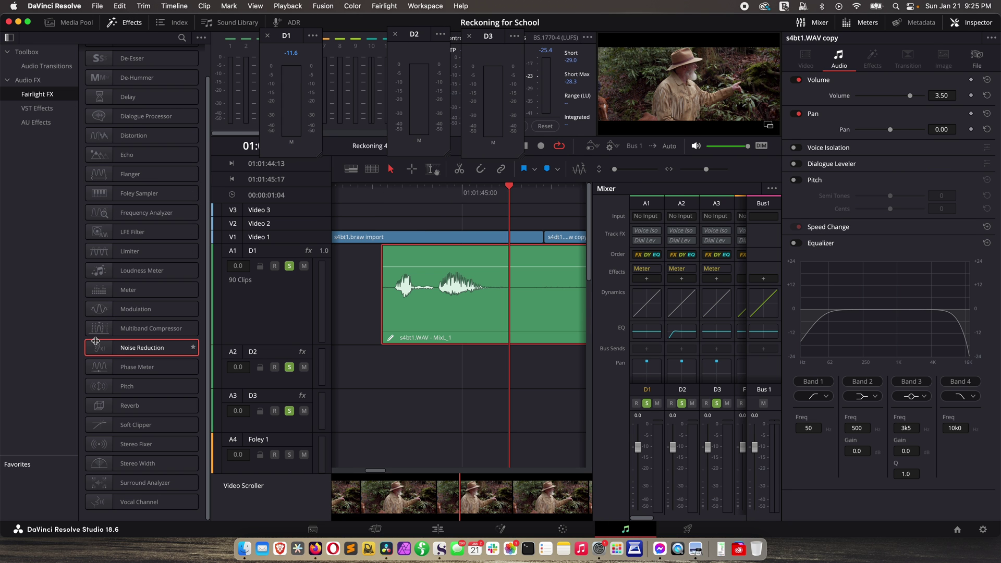
# Step: Apply Noise Reduction to the s4bt1.WAV copy clip and mark its speech-free tail from 01:01:45:06 to 01:01:45:16
pyautogui.moveTo(101, 349); pyautogui.dragTo(443, 294)
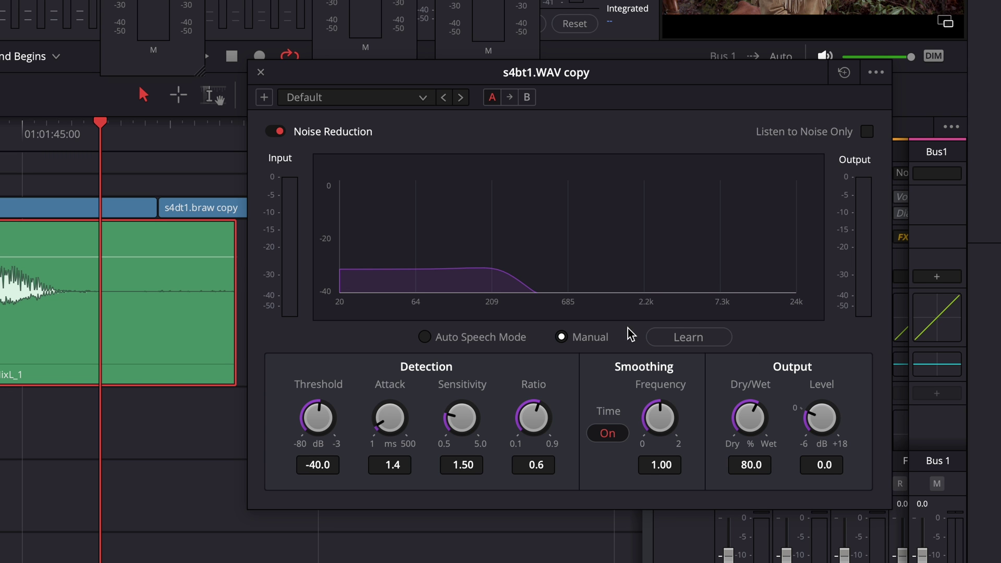
pyautogui.click(98, 124)
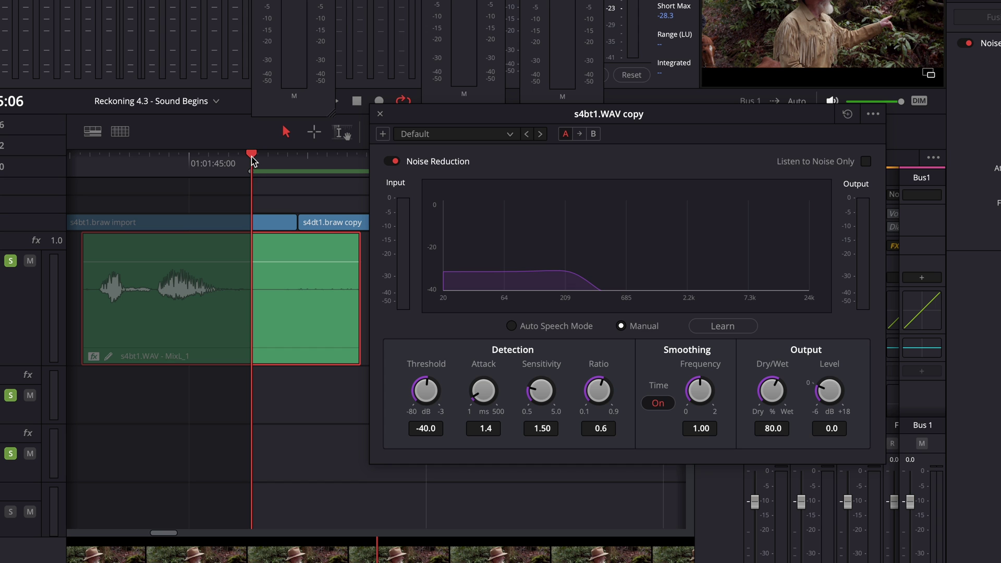
pyautogui.moveTo(252, 160); pyautogui.dragTo(354, 167)
# Step: Raise the clip's volume and let Noise Reduction learn the noise profile while the marked speech-free tail plays
pyautogui.moveTo(303, 263); pyautogui.dragTo(304, 252)
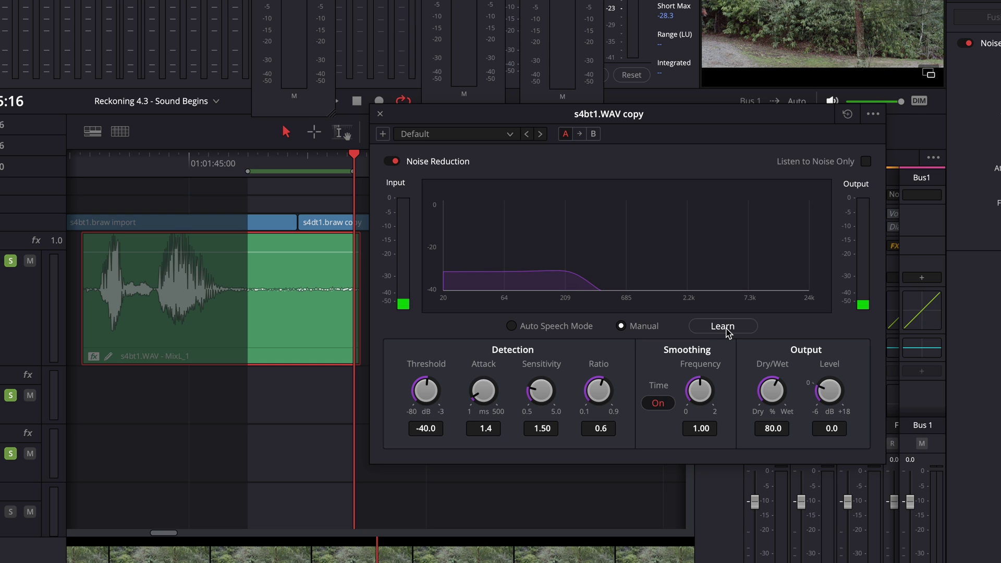
pyautogui.press('Left')
pyautogui.press('Left')
pyautogui.press('Left')
pyautogui.press('Left')
pyautogui.press('Left')
pyautogui.press('Left')
pyautogui.press('Left')
pyautogui.press('Left')
pyautogui.press('Left')
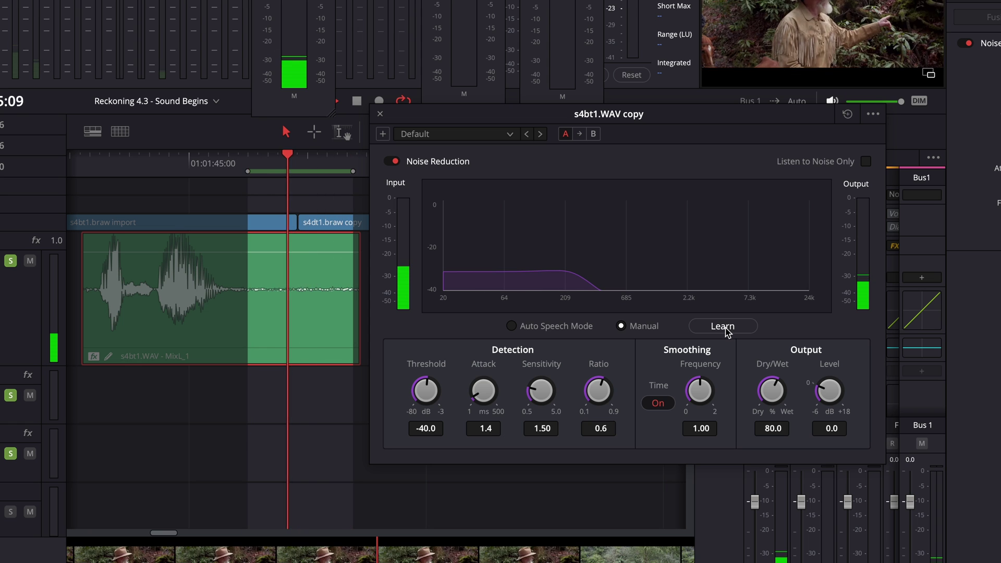
pyautogui.click(722, 326)
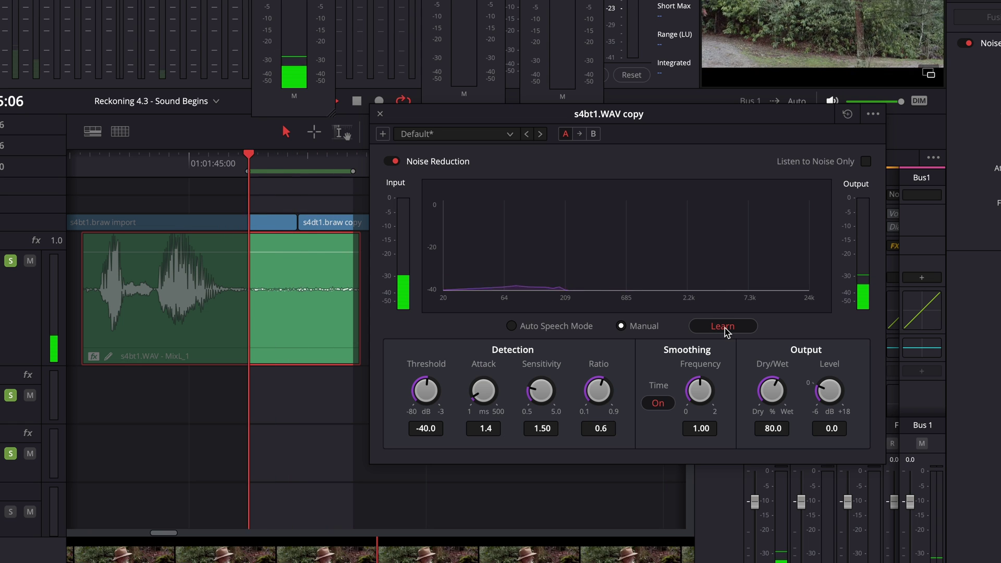
pyautogui.click(726, 332)
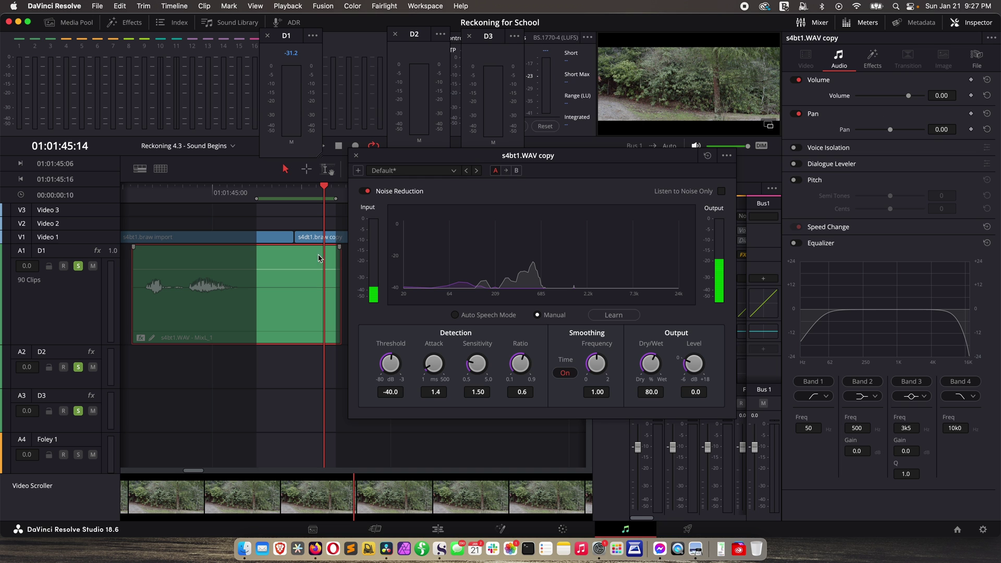
# Step: Mark the dialogue clip from 01:01:44:13 to 01:01:45:15 and play it, toggling Noise Reduction for comparison
pyautogui.click(267, 204)
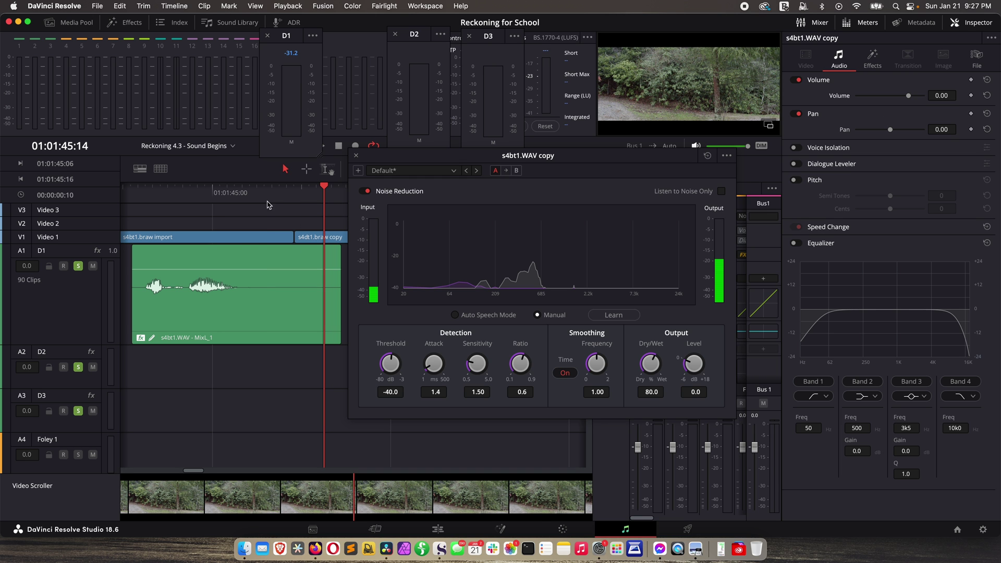
pyautogui.moveTo(138, 199); pyautogui.dragTo(322, 199)
pyautogui.press('space')
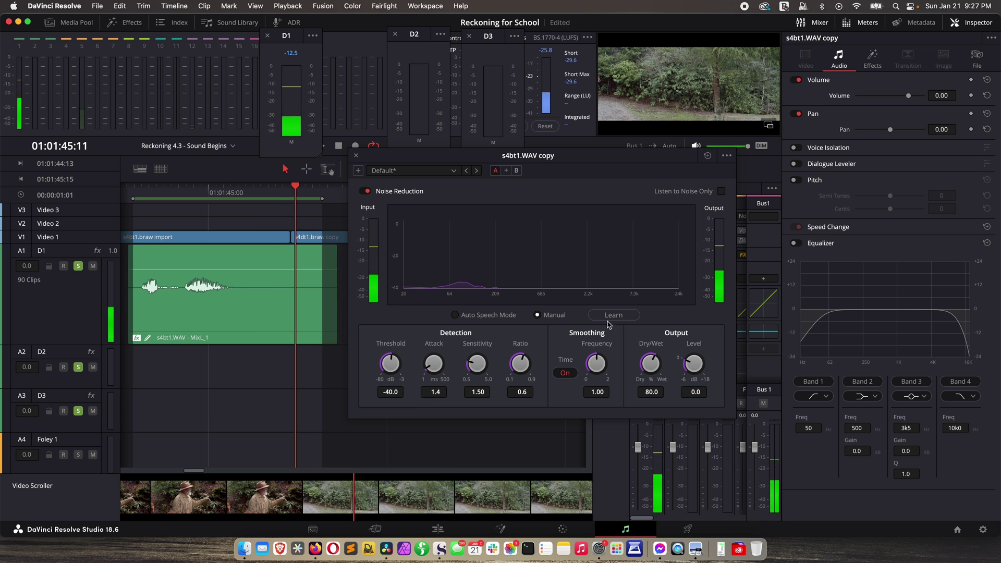
pyautogui.click(365, 193)
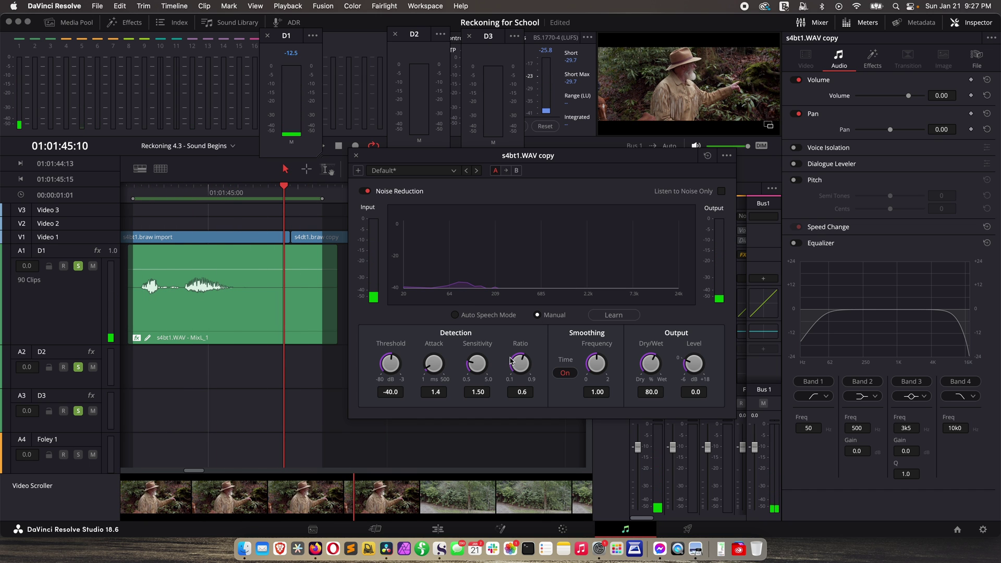
# Step: Switch Noise Reduction to Auto Speech Mode and audition the marked clip
pyautogui.click(455, 316)
pyautogui.press('space')
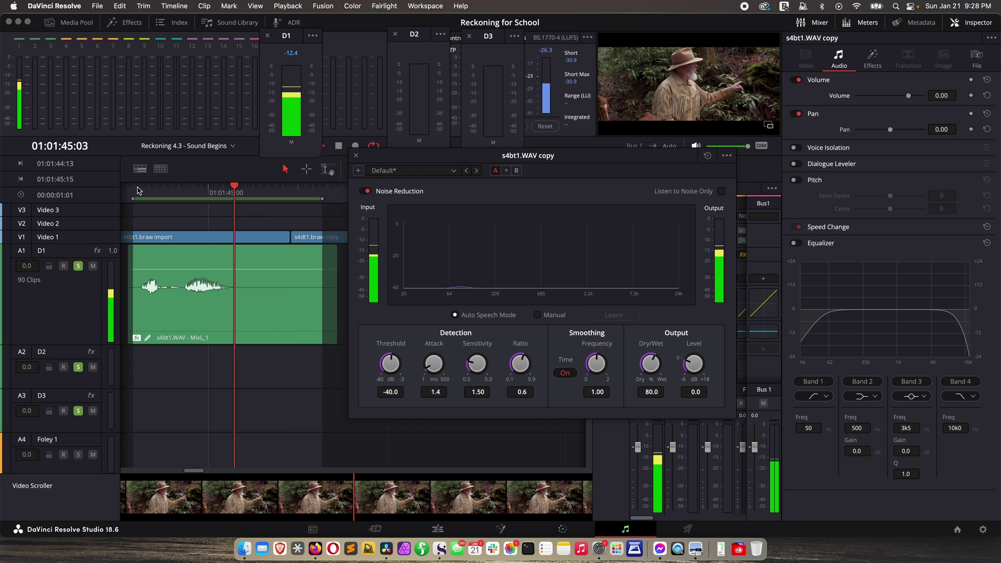
pyautogui.press('space')
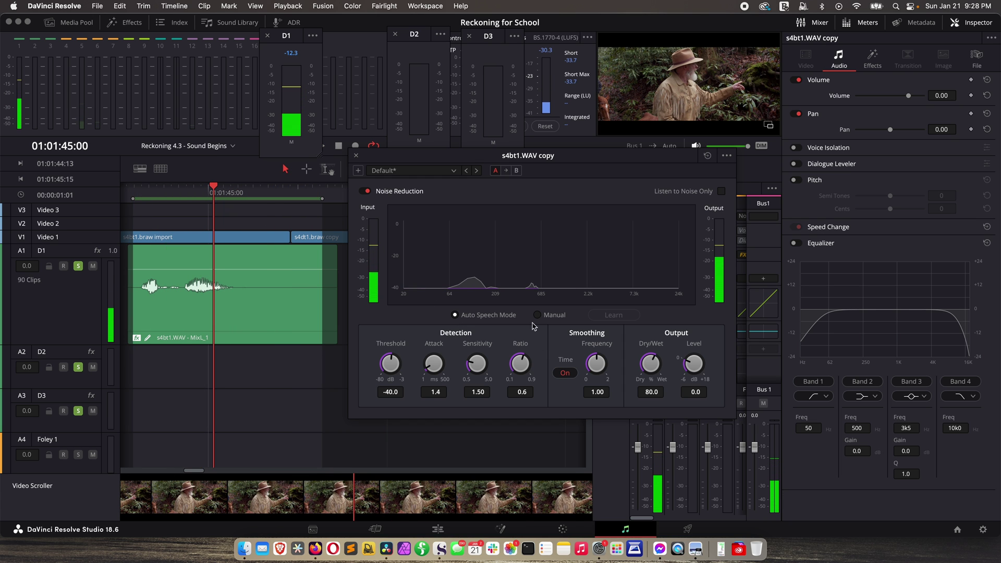
# Step: Load the Reset Noise Profile preset in Noise Reduction and replay the clip
pyautogui.click(453, 174)
pyautogui.click(386, 221)
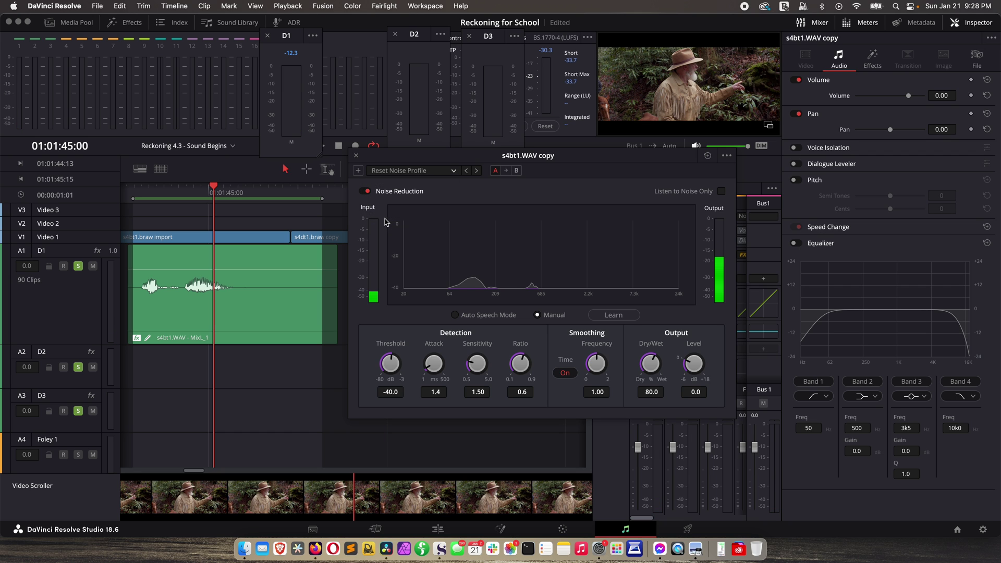
pyautogui.click(706, 158)
pyautogui.press('space')
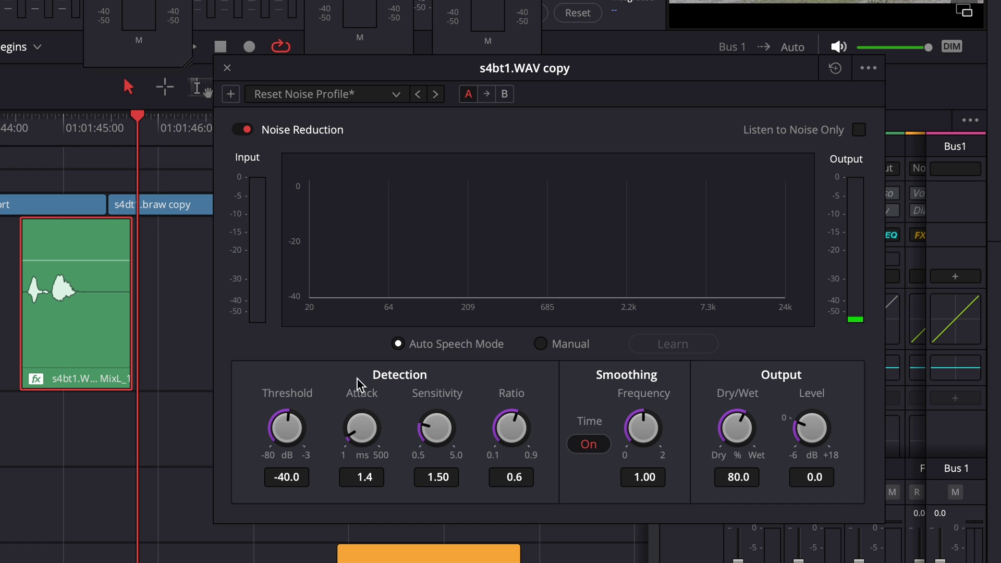
# Step: Reload the Reset Noise Profile preset, set Attack to 500 ms, and play the clip
pyautogui.moveTo(359, 434); pyautogui.dragTo(661, 545)
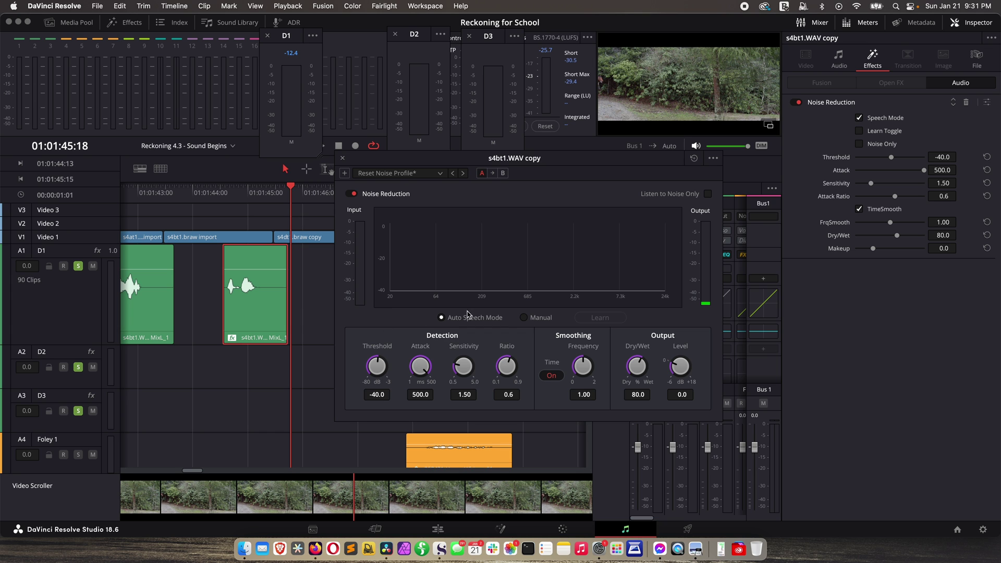
pyautogui.click(441, 175)
pyautogui.click(396, 221)
pyautogui.moveTo(417, 370); pyautogui.dragTo(592, 390)
pyautogui.press('space')
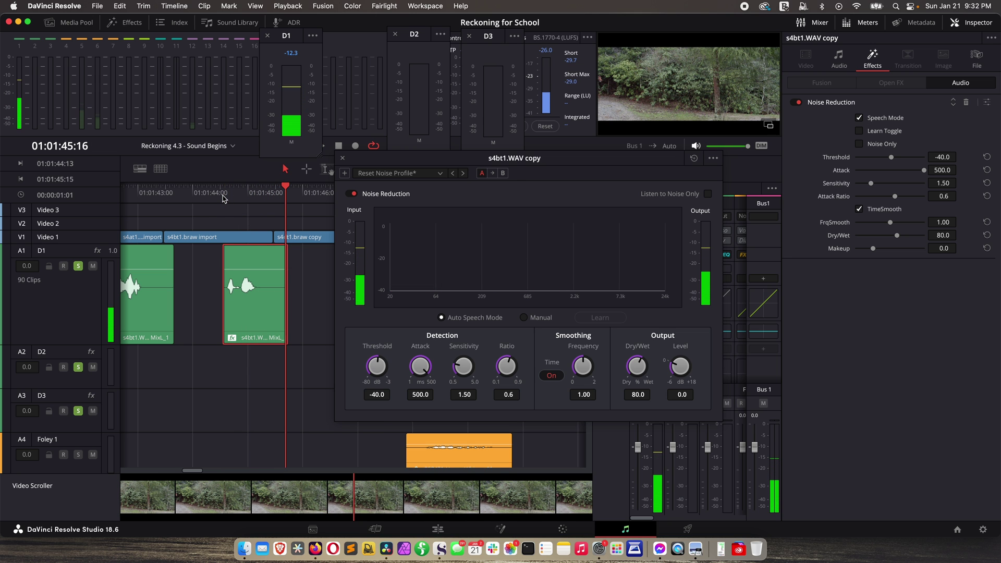
# Step: Audition the clip with Noise Reduction's Attack at 1.0 ms and again at 500 ms for comparison
pyautogui.moveTo(420, 366); pyautogui.dragTo(243, 363)
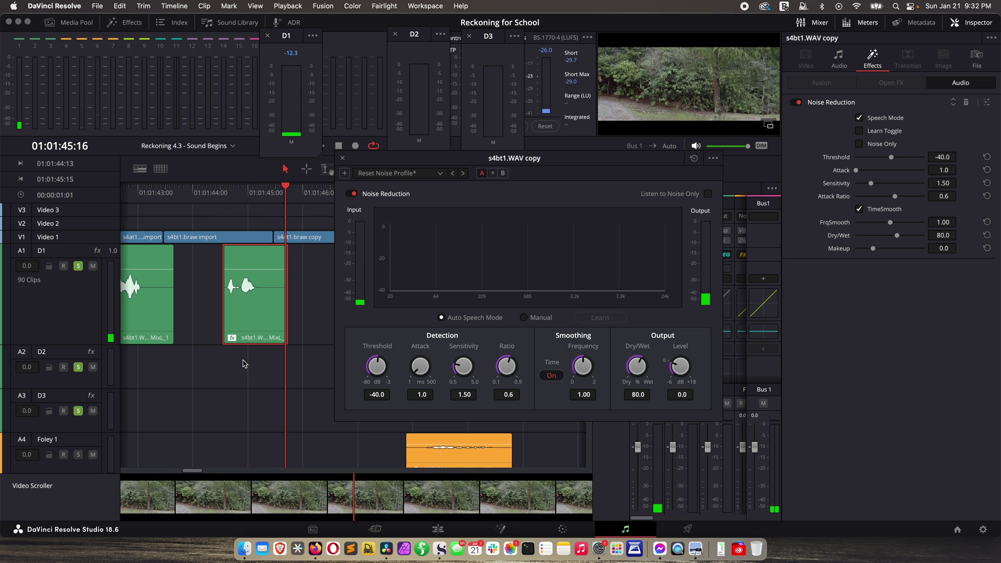
pyautogui.press('space')
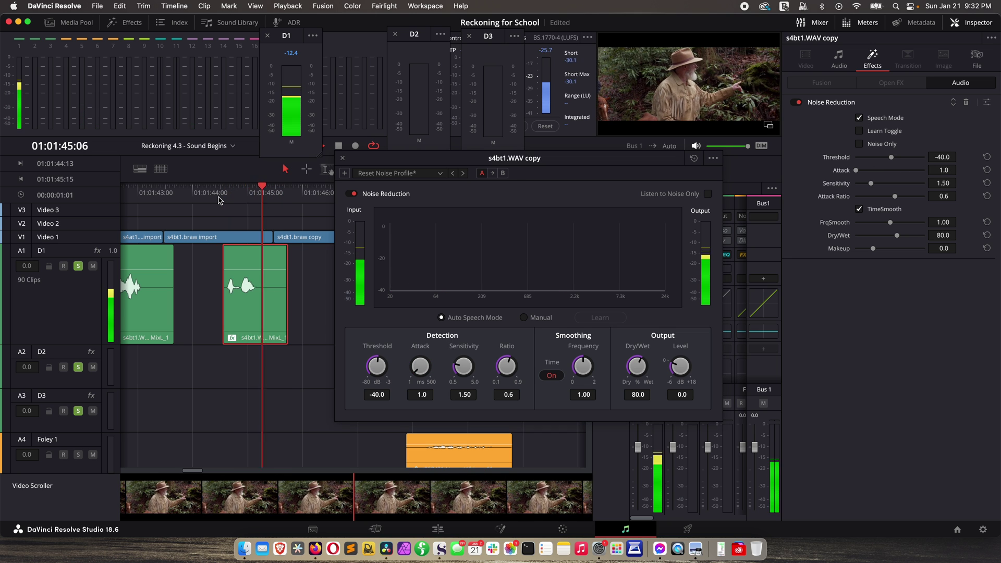
pyautogui.moveTo(420, 366); pyautogui.dragTo(628, 394)
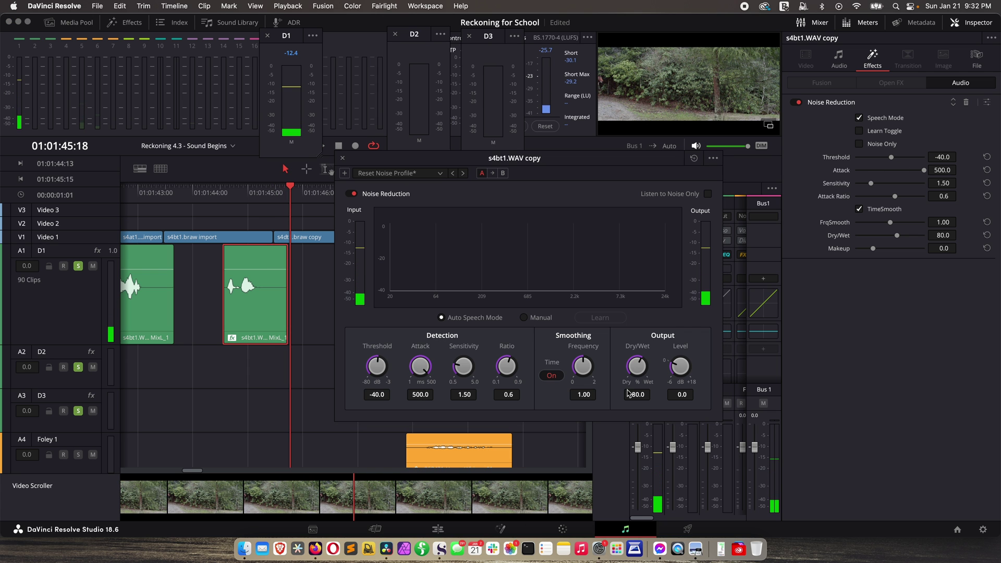
pyautogui.press('space')
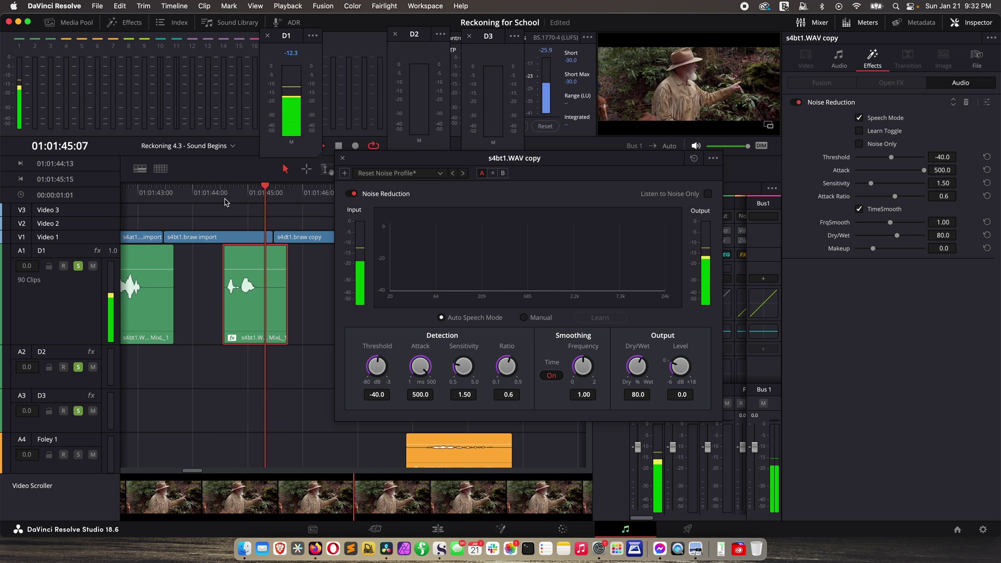
# Step: Set Noise Reduction's Attack to 1.4 ms and its Dry/Wet to 80 percent
pyautogui.click(311, 303)
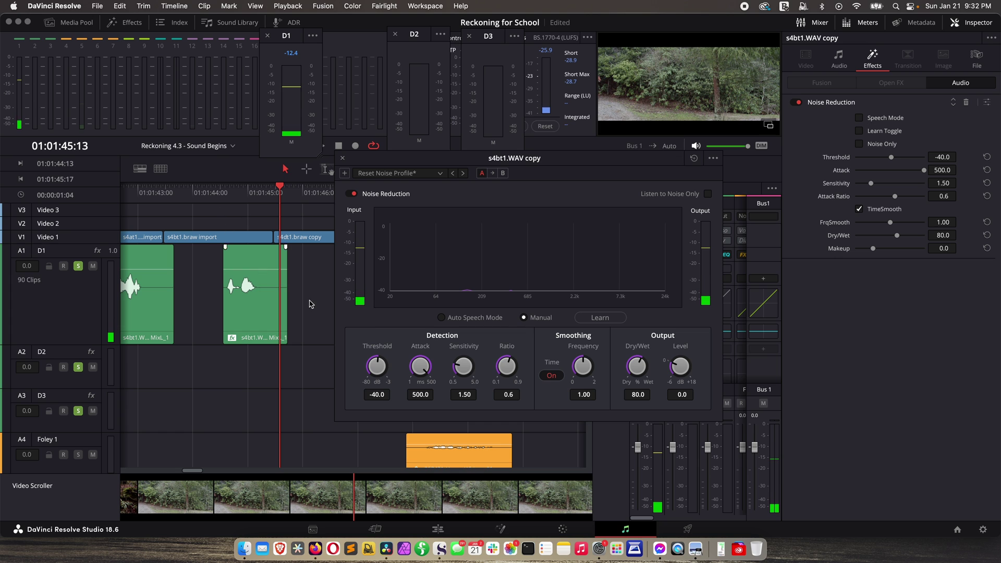
pyautogui.moveTo(420, 370); pyautogui.dragTo(414, 391)
pyautogui.moveTo(324, 352); pyautogui.dragTo(296, 372)
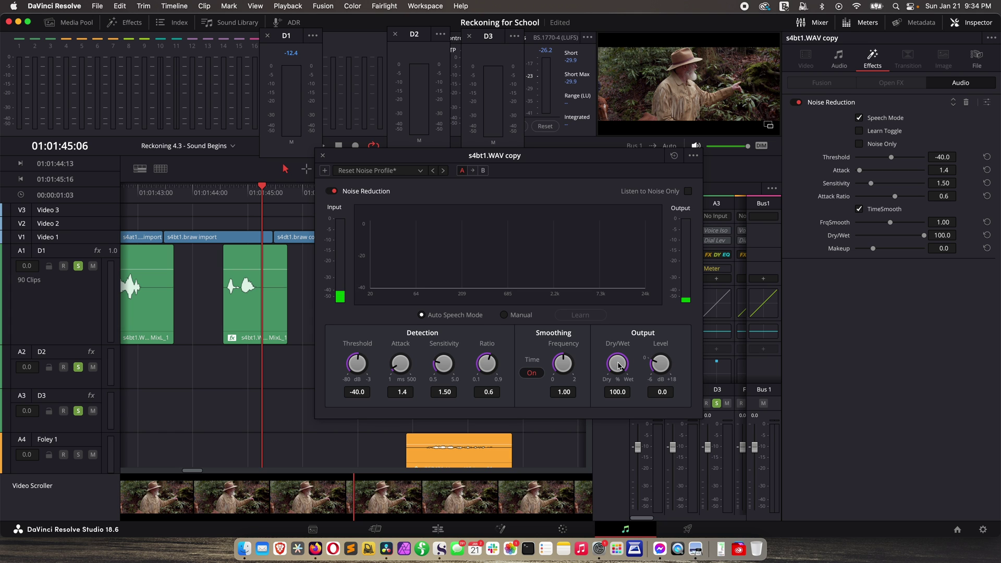
pyautogui.moveTo(618, 366); pyautogui.dragTo(621, 366)
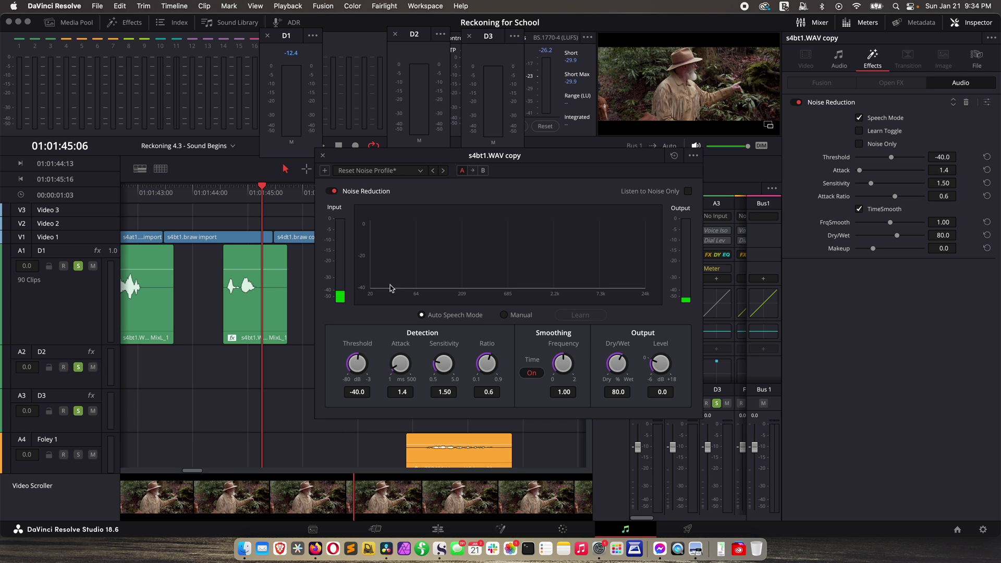
# Step: Mark a playback range over the dialogue clip from 01:01:44:13 to 01:01:45:14, playing through it
pyautogui.click(227, 199)
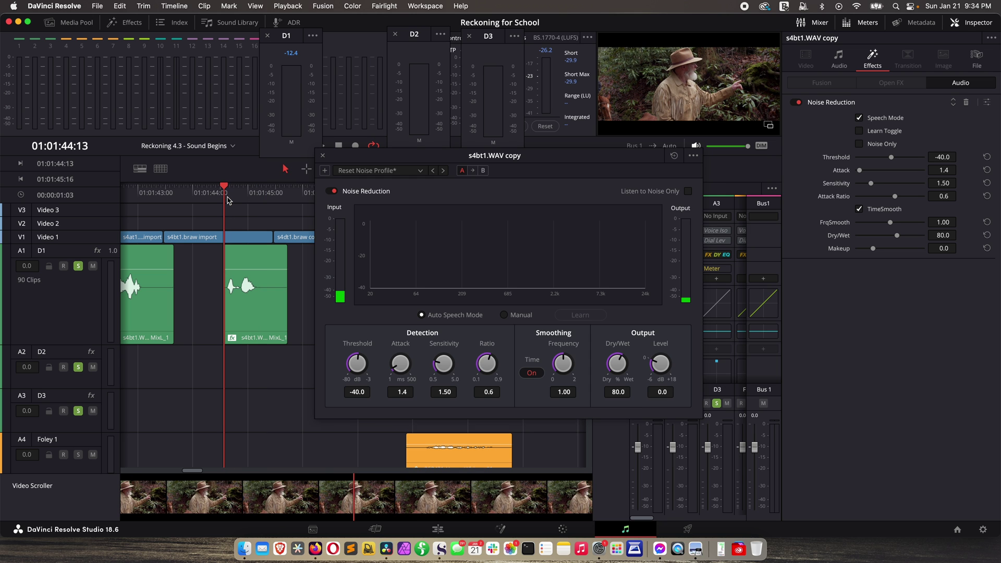
pyautogui.press('i')
pyautogui.press('space')
pyautogui.press('space')
pyautogui.press('o')
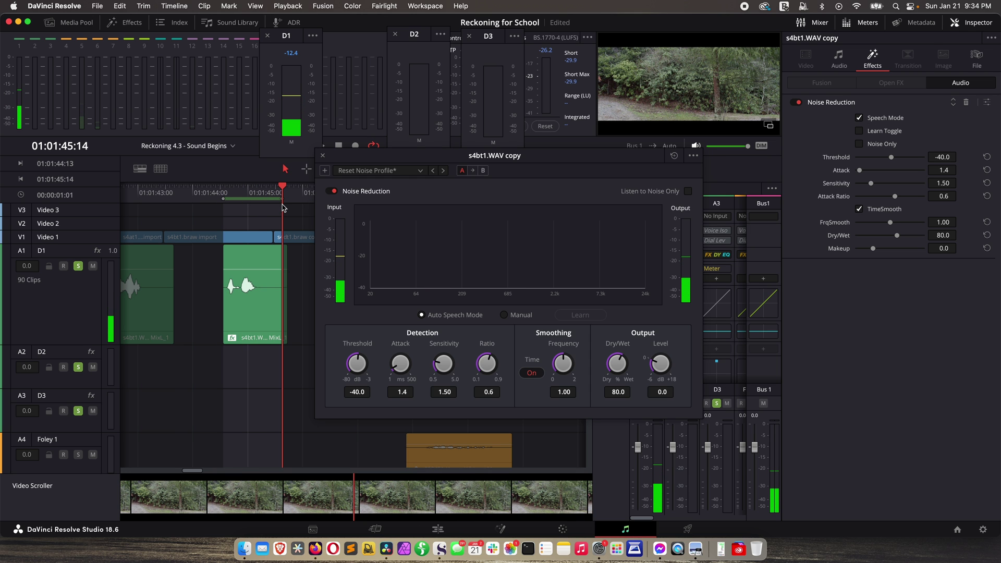
# Step: Audition the marked range with Noise Reduction's Dry/Wet at 0, and set Dry/Wet to 100 percent
pyautogui.moveTo(615, 360); pyautogui.dragTo(530, 418)
pyautogui.press('space')
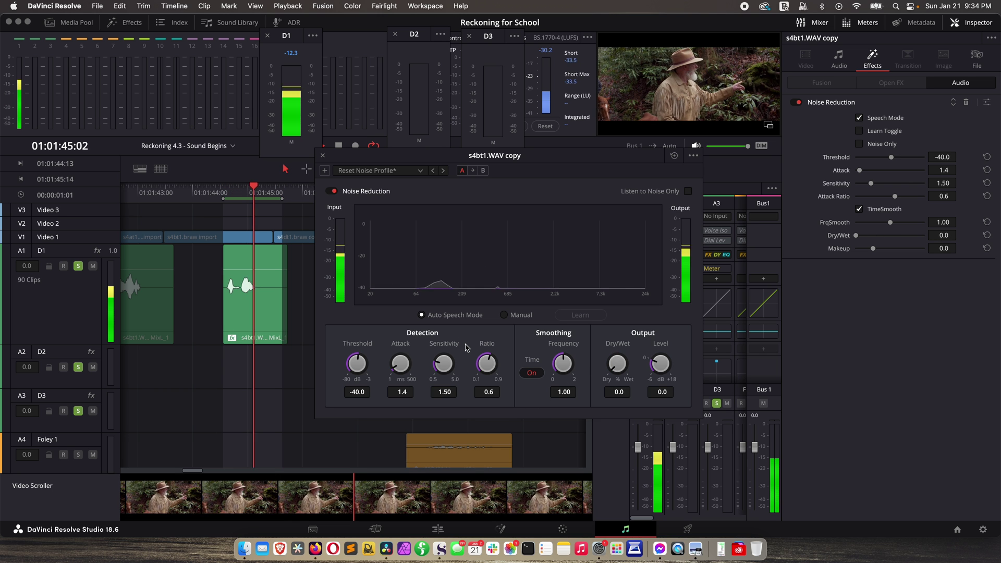
pyautogui.moveTo(616, 364); pyautogui.dragTo(701, 392)
pyautogui.scroll(3, 626, 356)
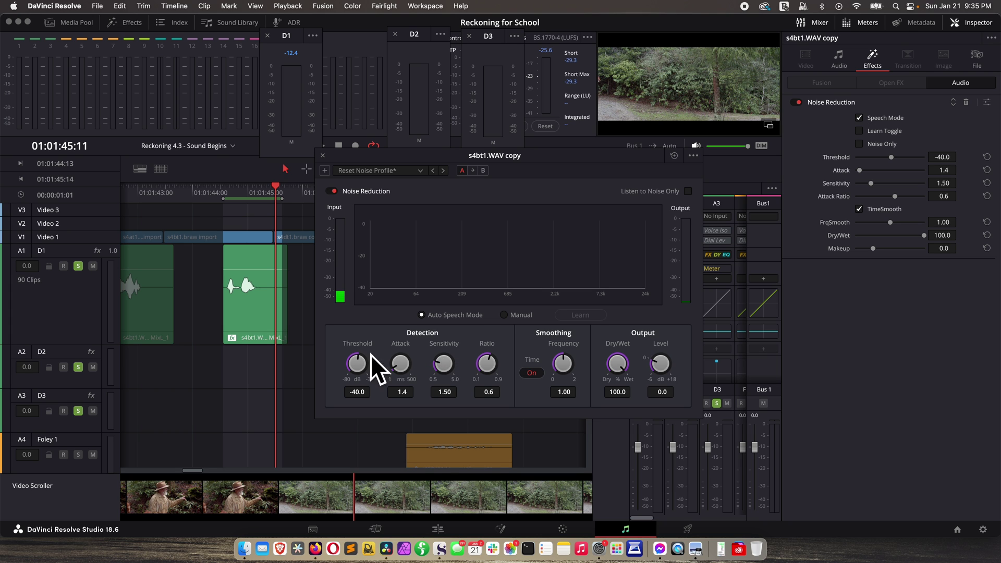
pyautogui.moveTo(584, 163); pyautogui.dragTo(569, 170)
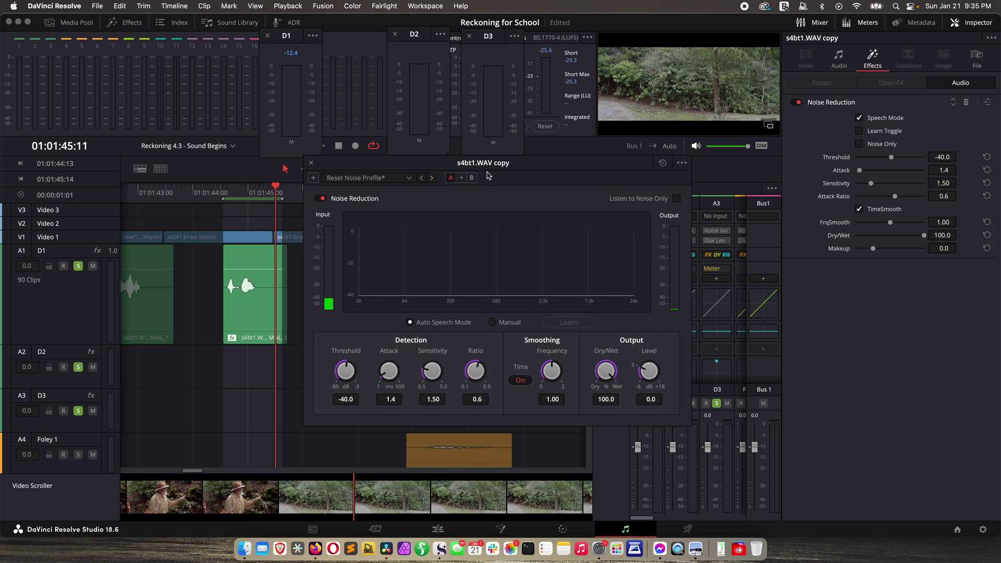